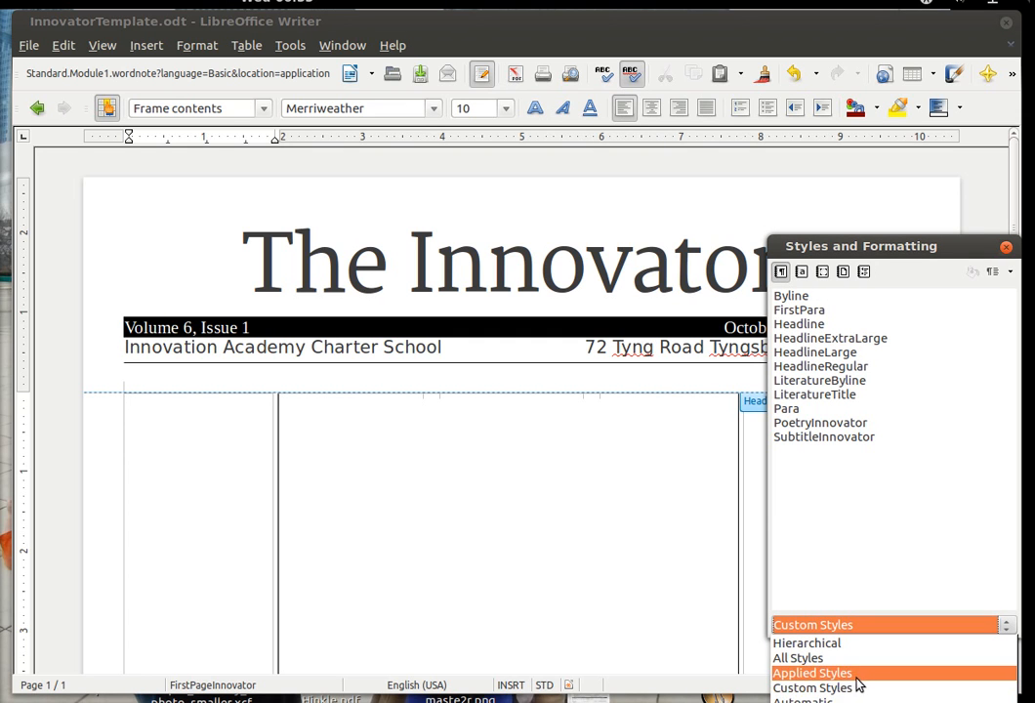
# Step: Compare the paragraph styles listed under Automatic and All Styles, and return the styles list to Custom Styles
pyautogui.click(803, 700)
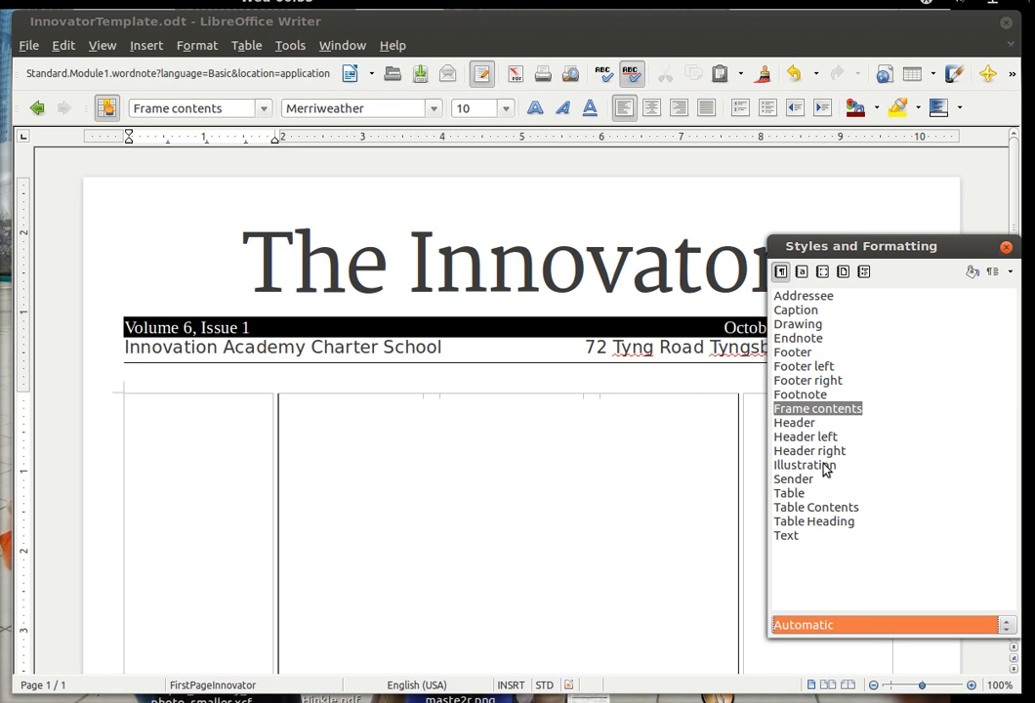
pyautogui.click(264, 108)
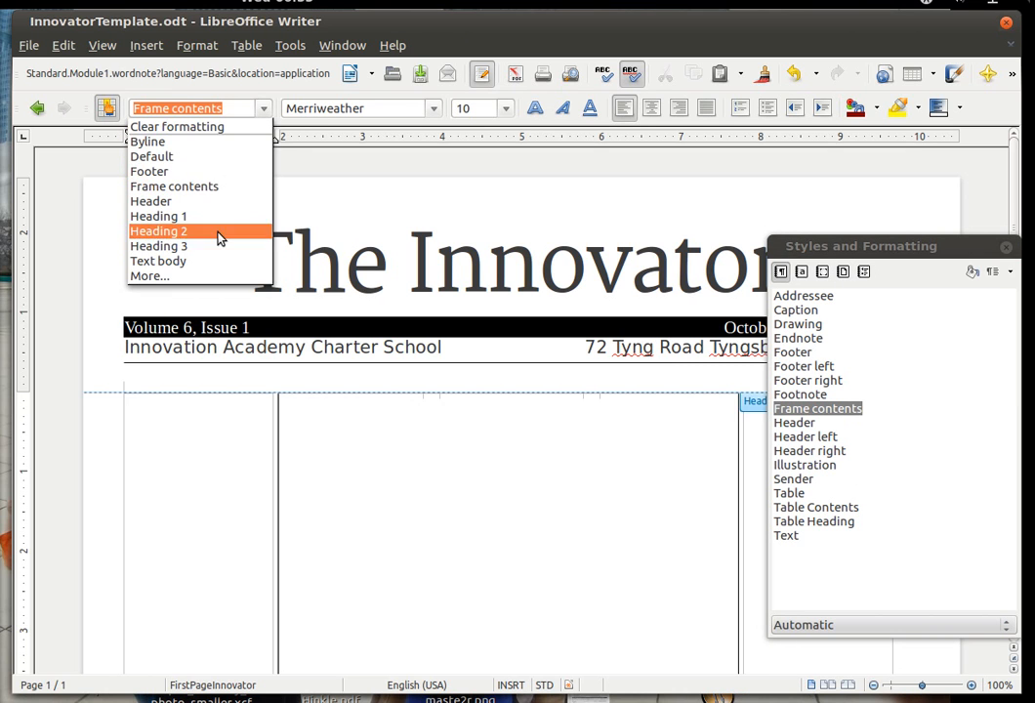
pyautogui.click(152, 275)
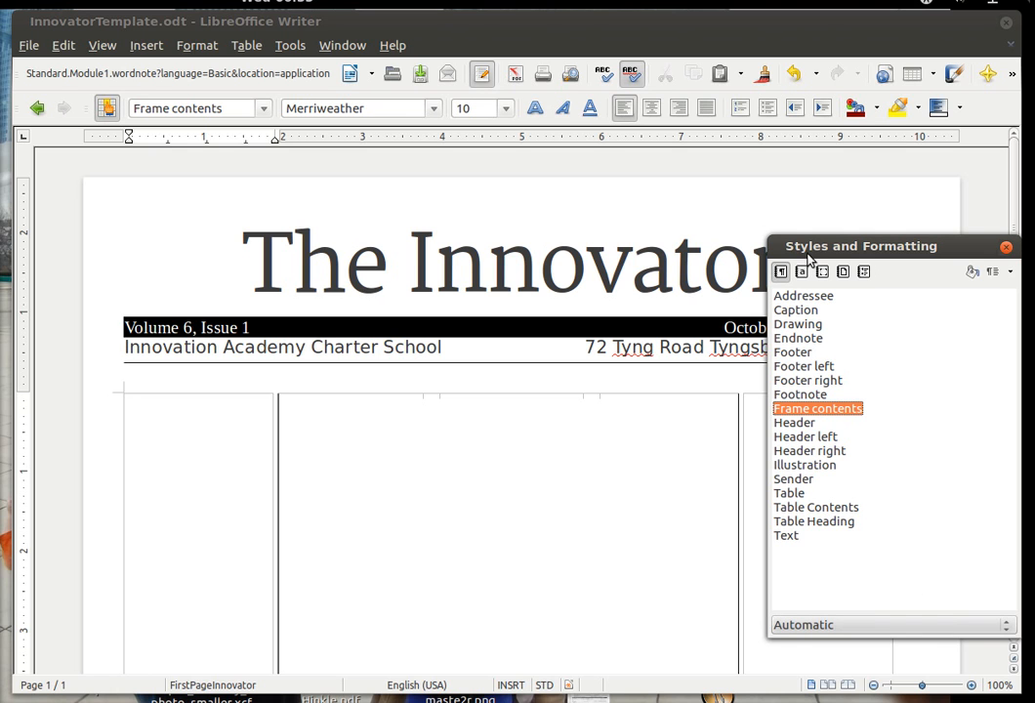
pyautogui.click(822, 630)
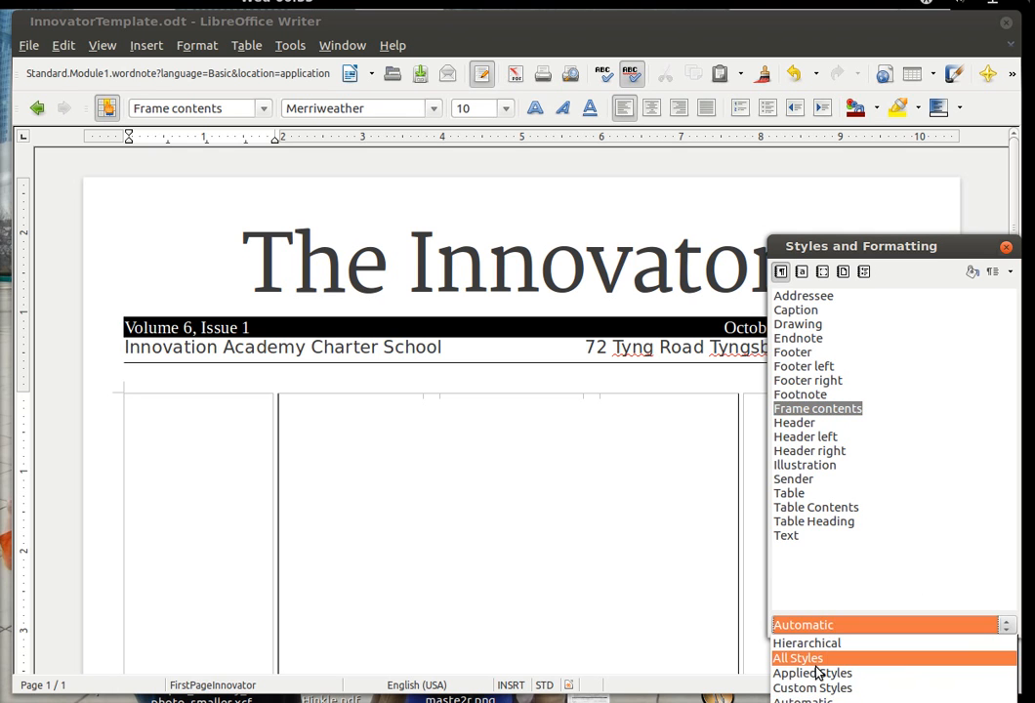
pyautogui.click(821, 660)
pyautogui.scroll(-20, 810, 522)
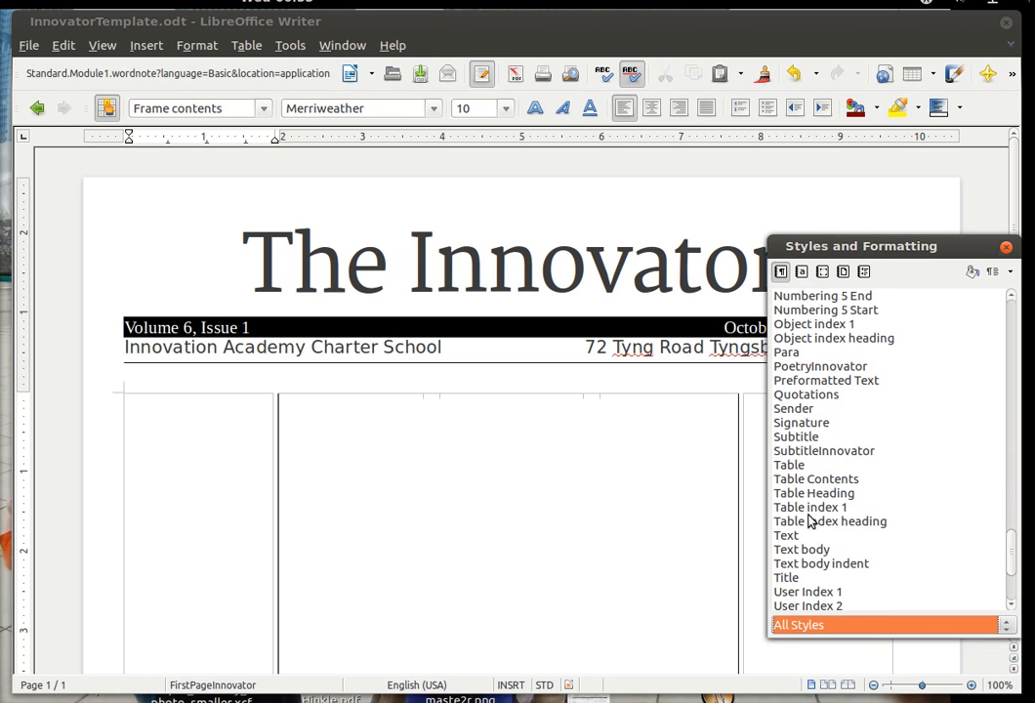
pyautogui.scroll(6, 815, 505)
pyautogui.scroll(14, 816, 505)
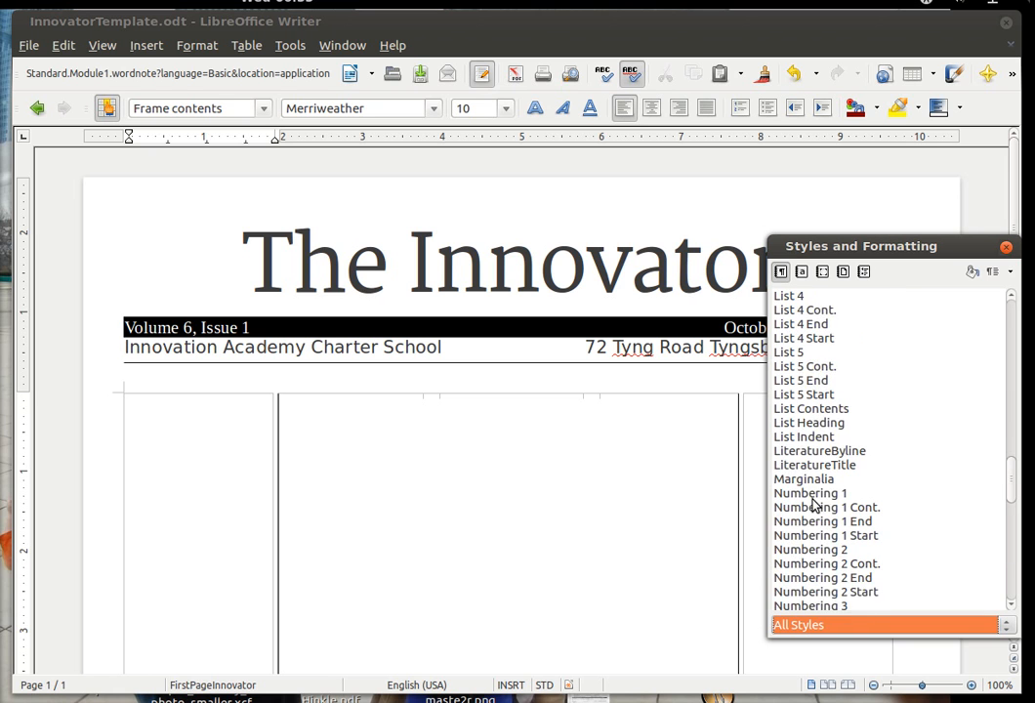
pyautogui.click(832, 630)
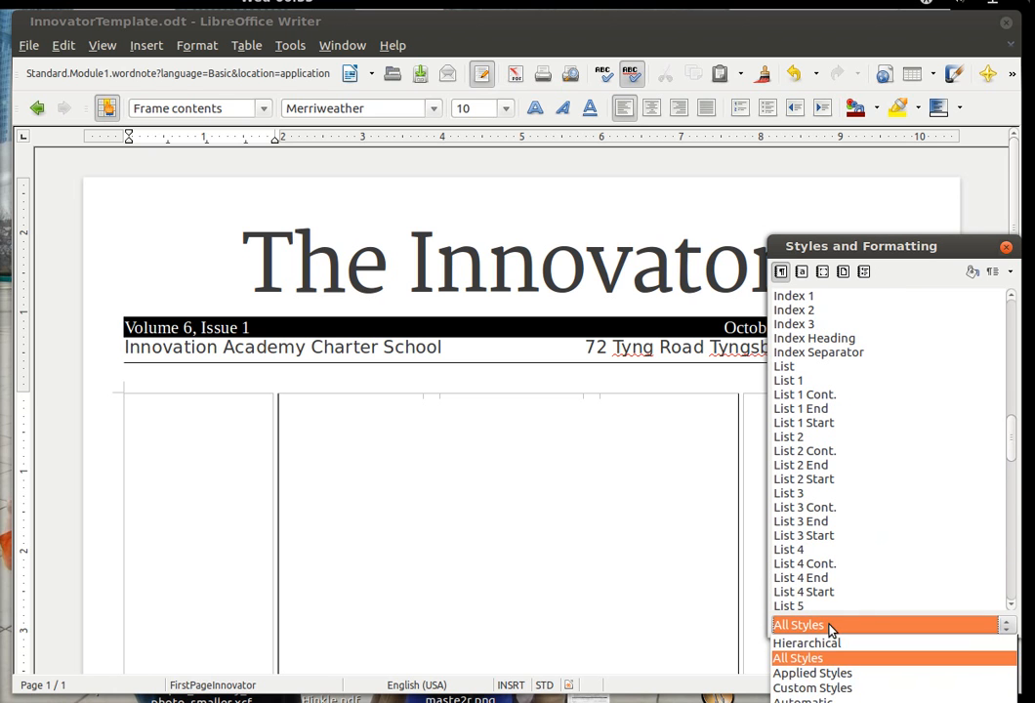
pyautogui.click(826, 689)
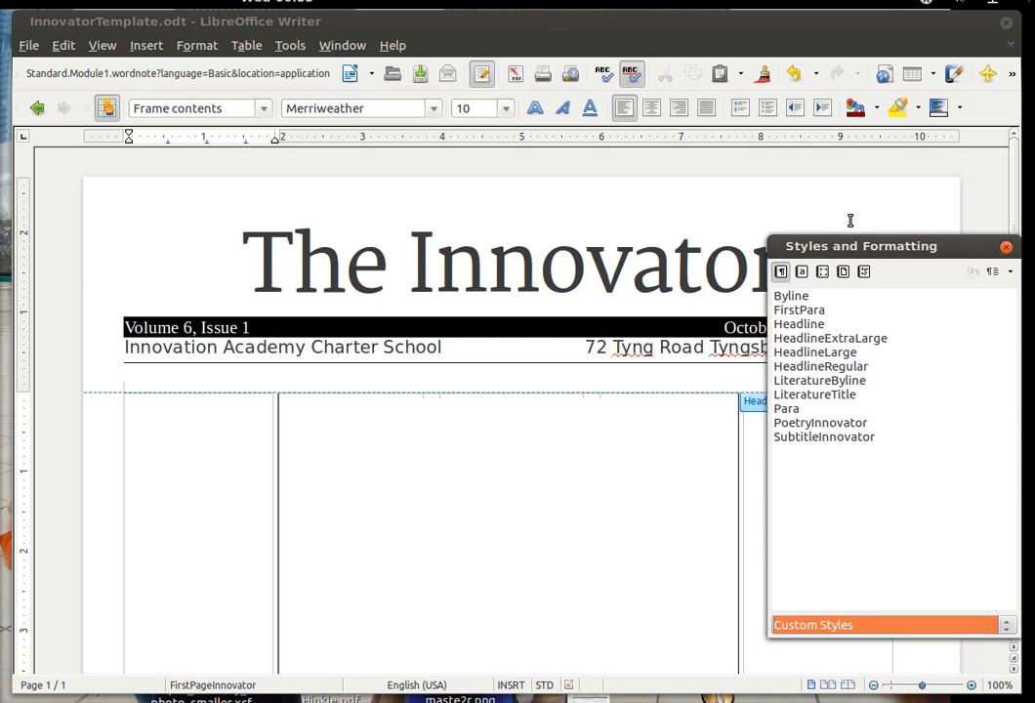
# Step: Add the headline "Man Eats Worm" in HeadlineRegular style to the first column, followed by an author line in Byline style
pyautogui.click(139, 408)
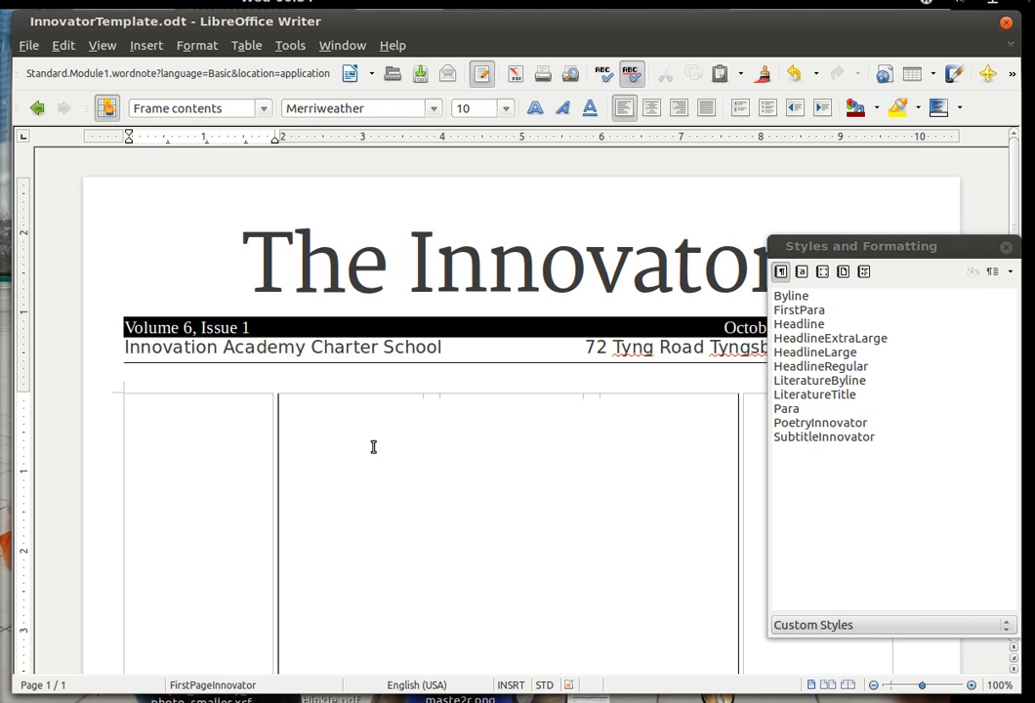
pyautogui.doubleClick(830, 369)
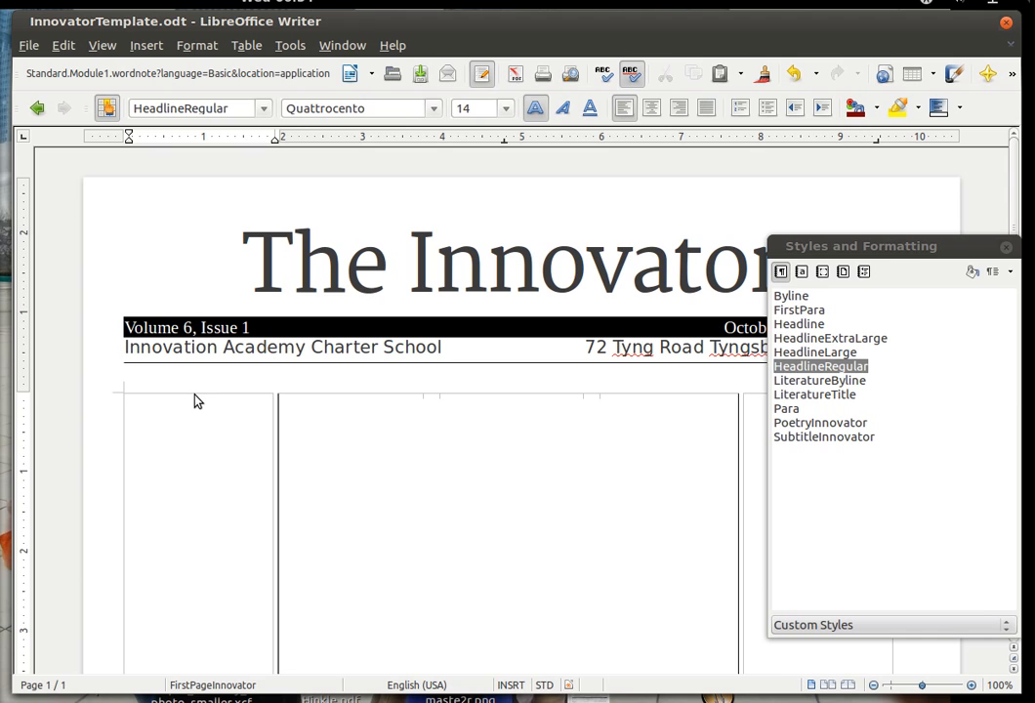
pyautogui.write('Man Eats Worm')
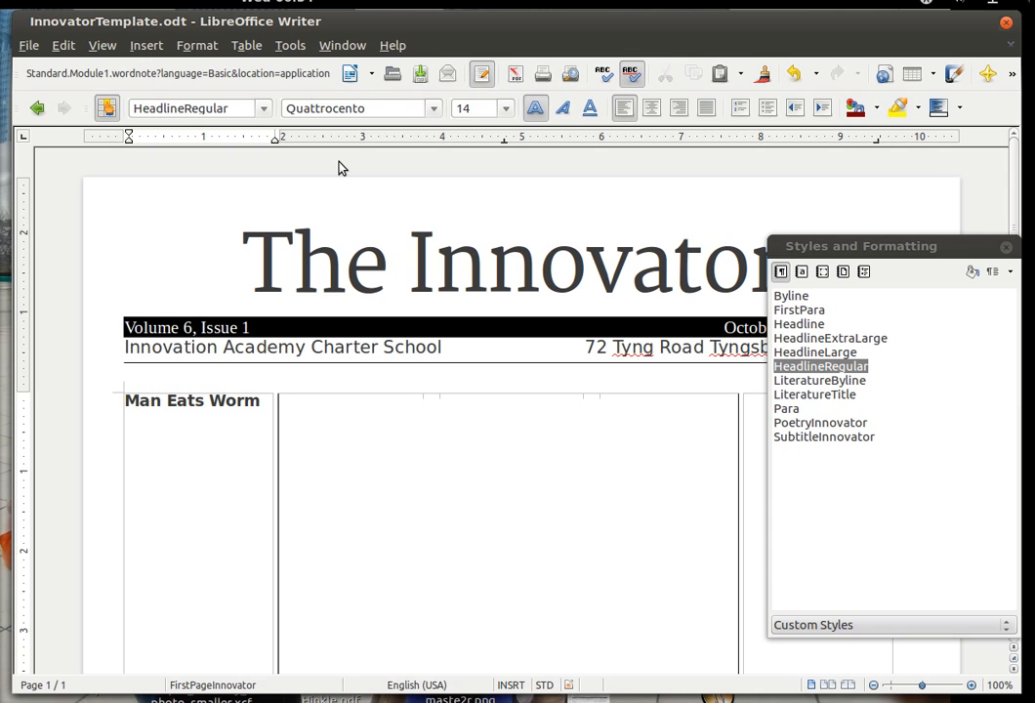
pyautogui.press('Return')
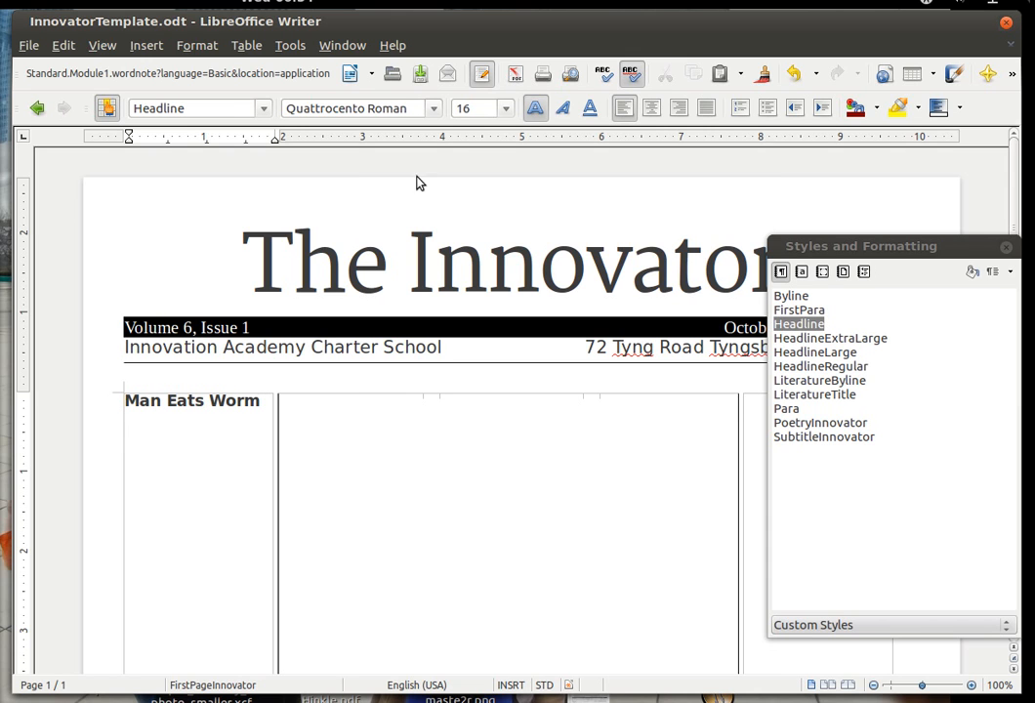
pyautogui.doubleClick(791, 296)
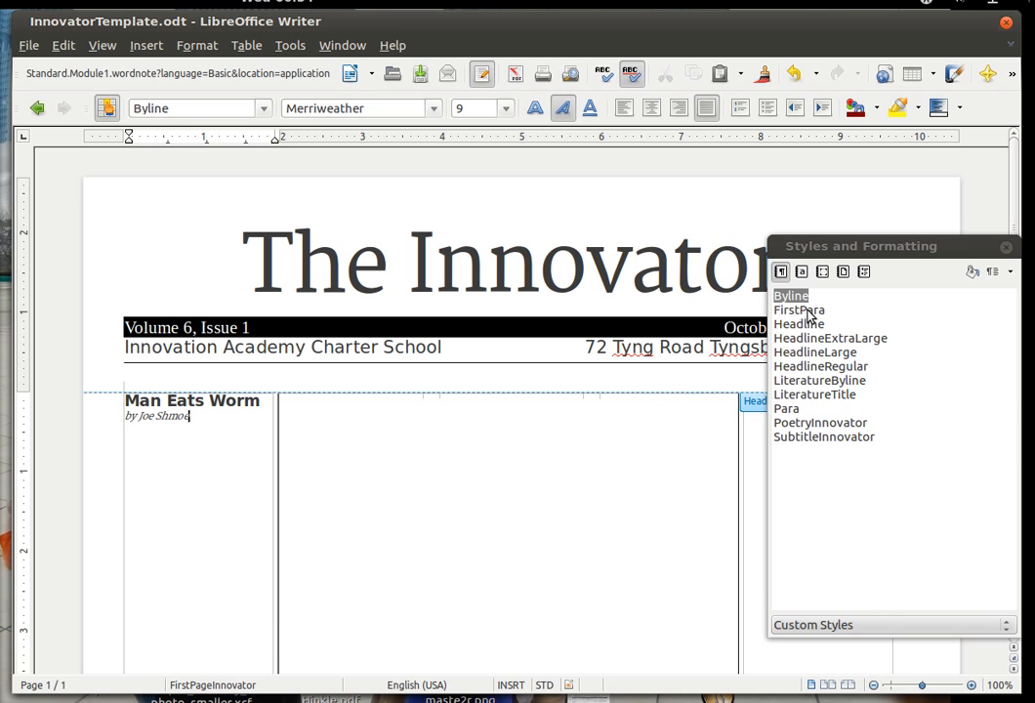
# Step: Write "Once upon a time, there was a very large worm." in FirstPara style below the byline and copy the sentence
pyautogui.doubleClick(809, 311)
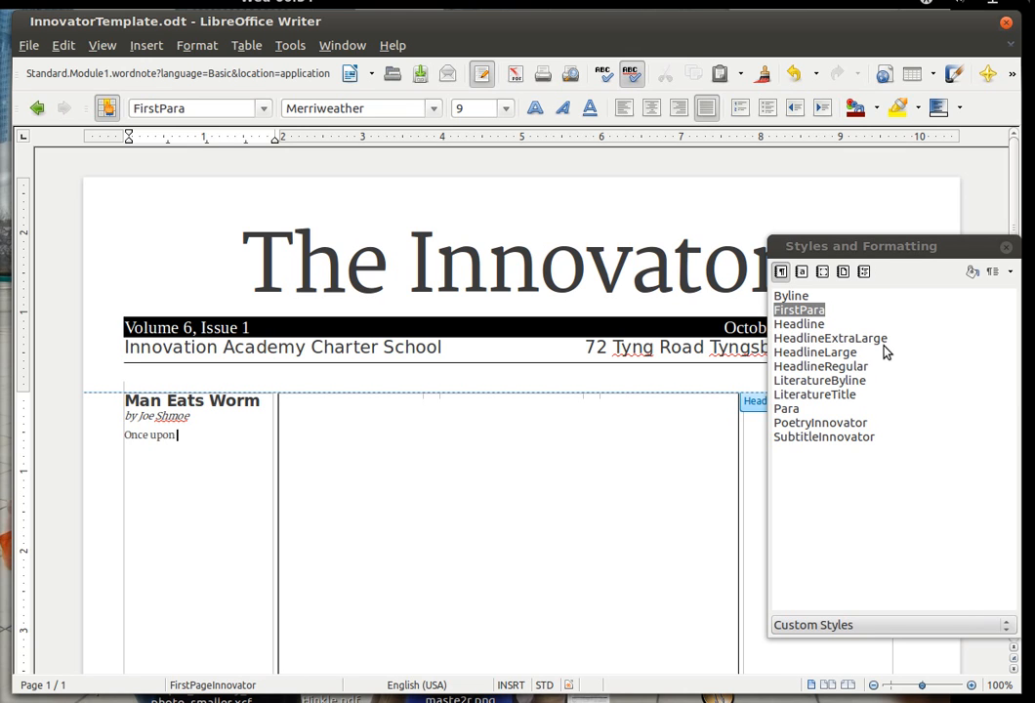
pyautogui.write('ery la')
pyautogui.hotkey('shift', 'Up')
pyautogui.hotkey('shift', 'Home')
pyautogui.hotkey('ctrl', 'c')
pyautogui.press('Down')
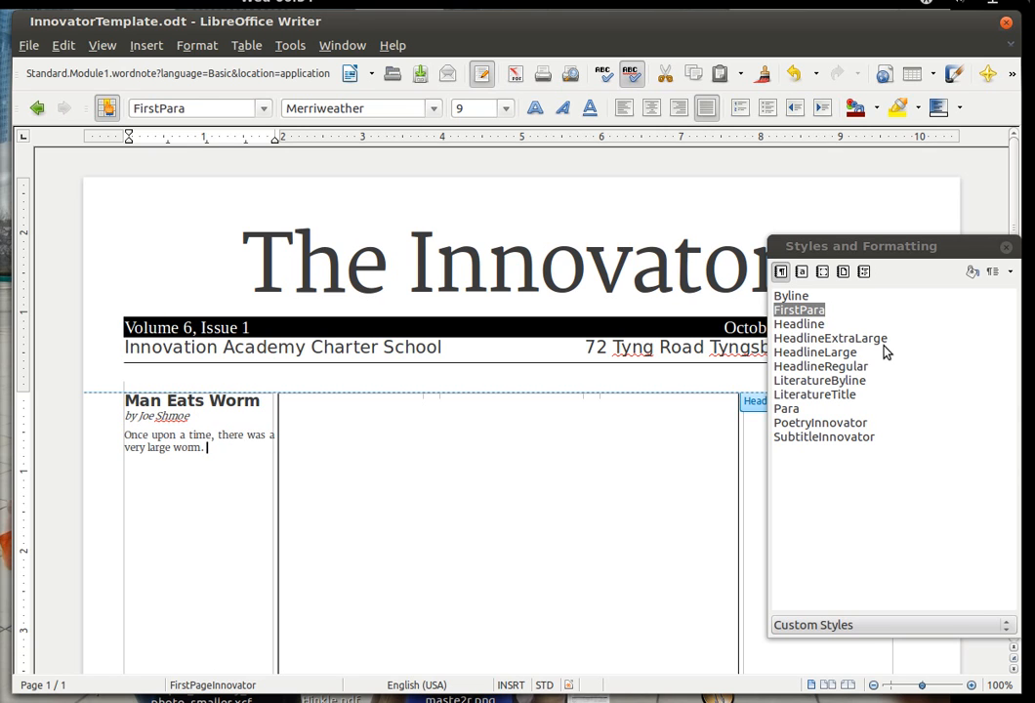
# Step: Fill out the opening paragraph with repeated copies of the copied sentence
pyautogui.hotkey('ctrl', 'v')
pyautogui.hotkey('ctrl', 'v')
pyautogui.hotkey('ctrl', 'v')
pyautogui.hotkey('ctrl', 'v')
pyautogui.hotkey('ctrl', 'v')
pyautogui.hotkey('ctrl', 'v')
pyautogui.hotkey('ctrl', 'v')
pyautogui.hotkey('ctrl', 'v')
pyautogui.hotkey('ctrl', 'v')
pyautogui.hotkey('ctrl', 'v')
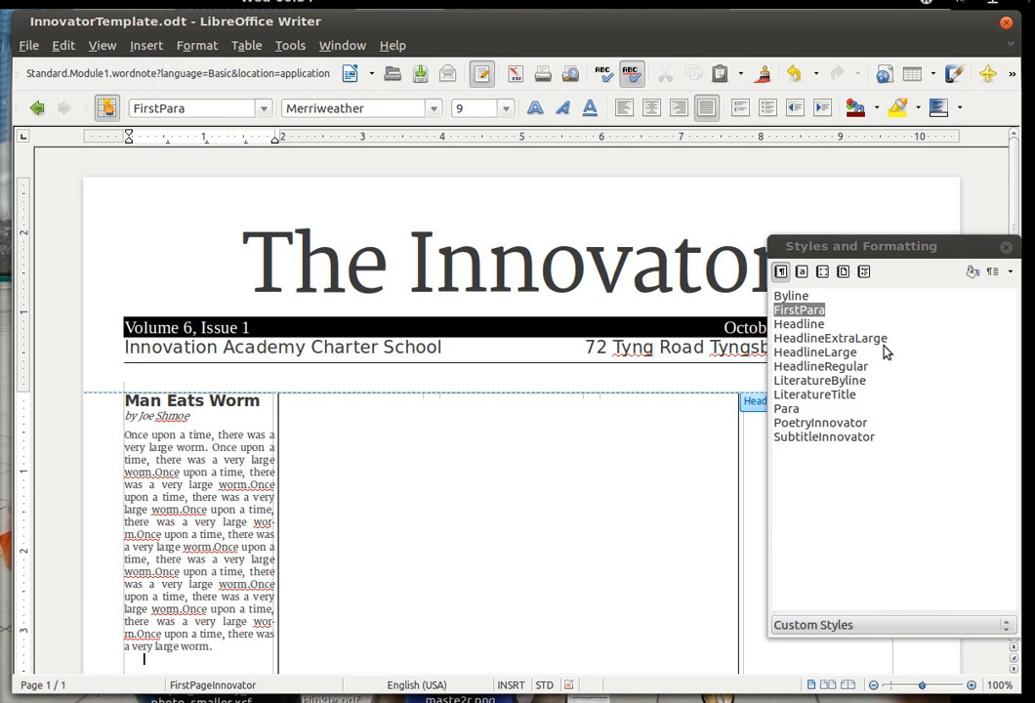
# Step: Start a second paragraph in Para style reading "The worm was very slippery and delicious."
pyautogui.scroll(-2, 328, 493)
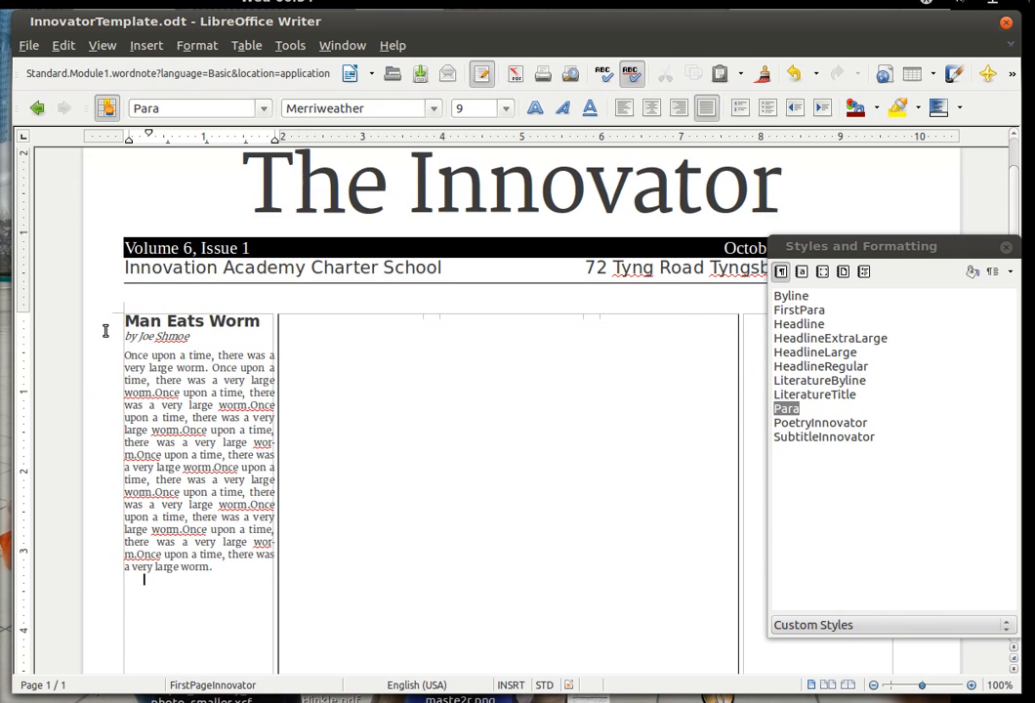
pyautogui.scroll(2, 356, 337)
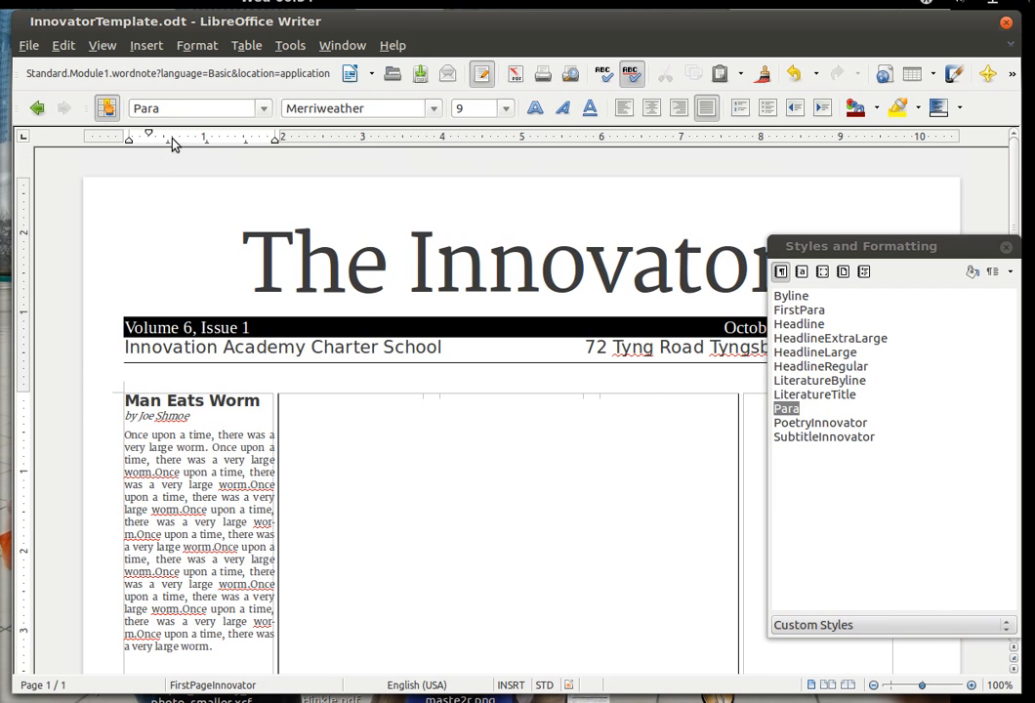
pyautogui.scroll(-4, 479, 509)
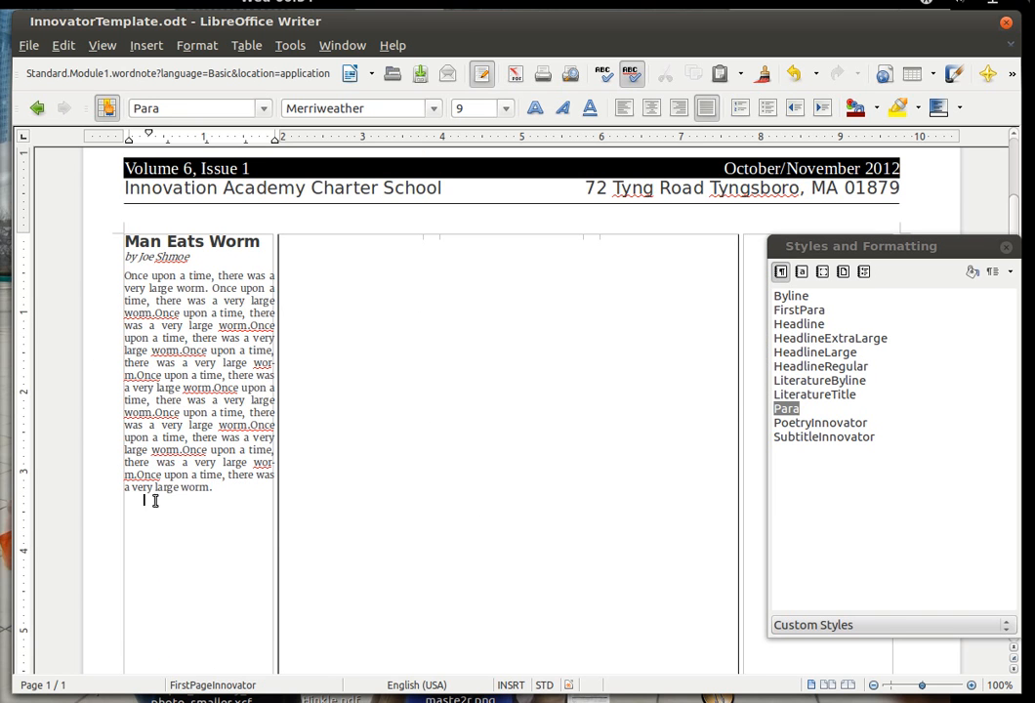
pyautogui.scroll(1, 332, 368)
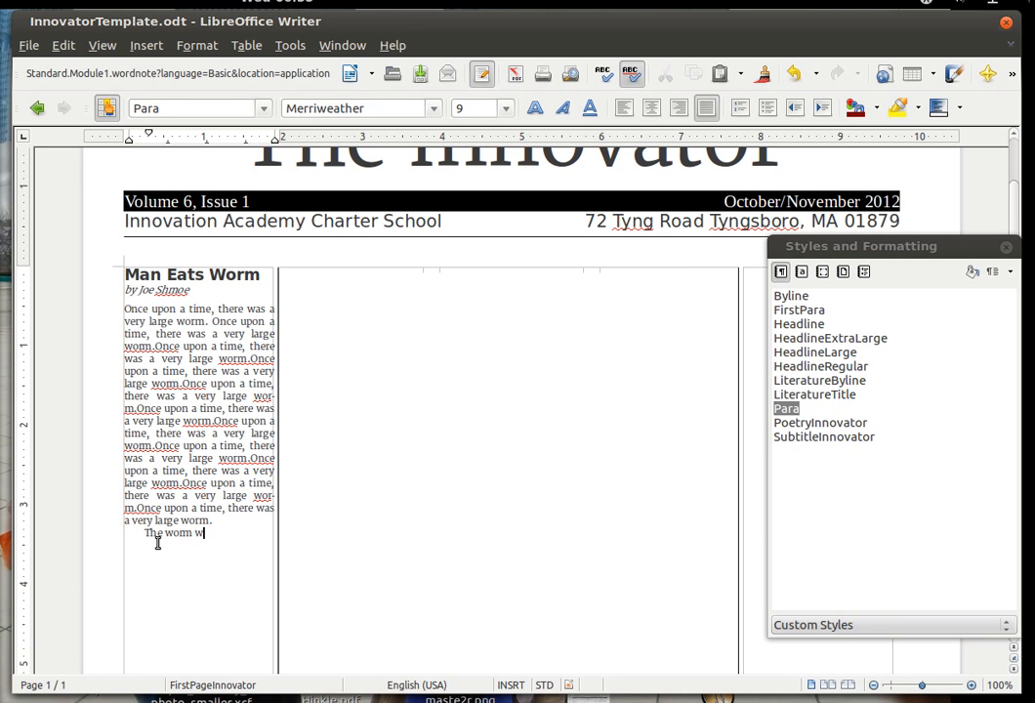
pyautogui.write('ery and delicious.')
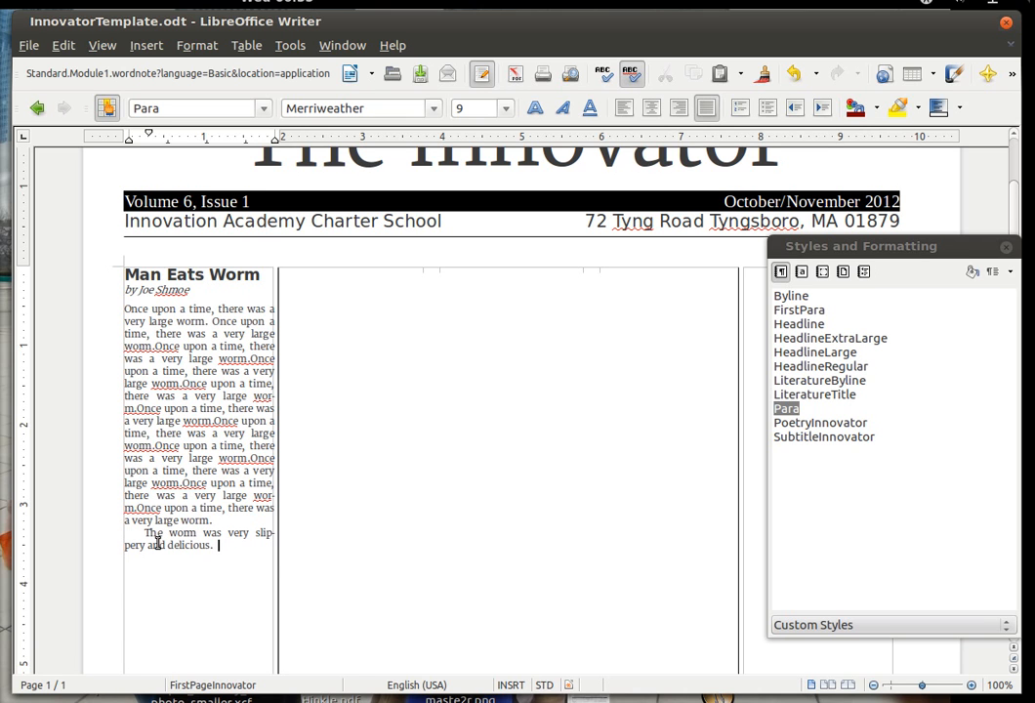
# Step: Extend the second paragraph with repeated copies of the copied worm sentence
pyautogui.hotkey('ctrl', 'v')
pyautogui.hotkey('ctrl', 'v')
pyautogui.hotkey('ctrl', 'v')
pyautogui.hotkey('ctrl', 'v')
pyautogui.hotkey('ctrl', 'v')
pyautogui.hotkey('ctrl', 'v')
pyautogui.hotkey('ctrl', 'v')
pyautogui.hotkey('ctrl', 'v')
pyautogui.hotkey('ctrl', 'v')
pyautogui.hotkey('ctrl', 'v')
pyautogui.hotkey('ctrl', 'v')
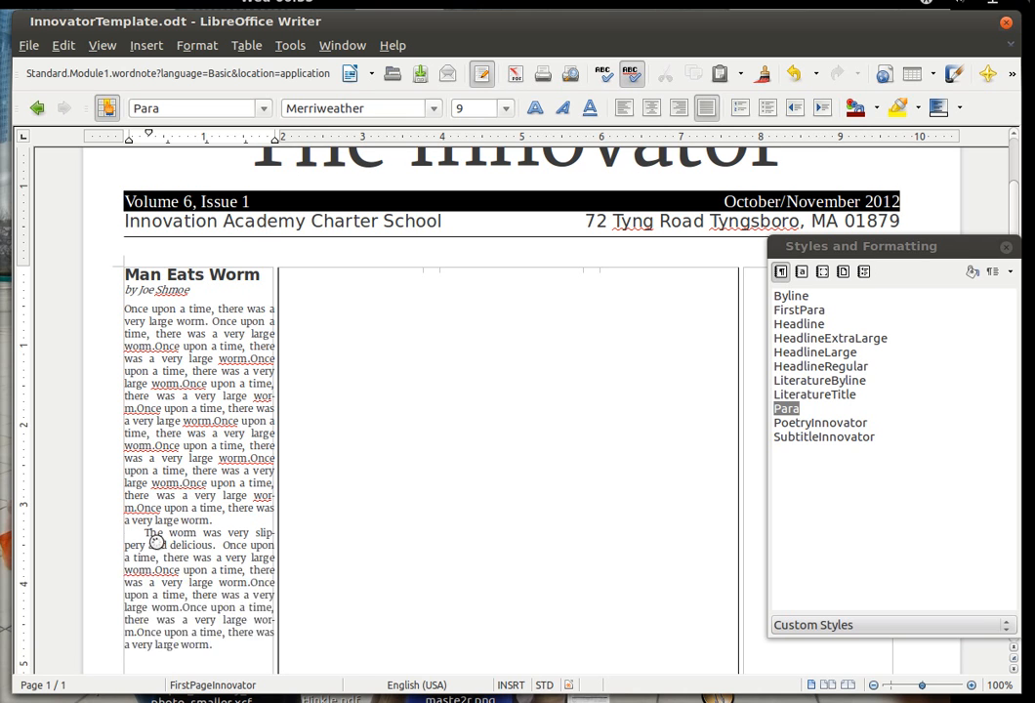
# Step: Start a third paragraph and paste the copied sentence into it five times
pyautogui.press('Return')
pyautogui.hotkey('ctrl', 'v')
pyautogui.hotkey('ctrl', 'v')
pyautogui.hotkey('ctrl', 'v')
pyautogui.hotkey('ctrl', 'v')
pyautogui.hotkey('ctrl', 'v')
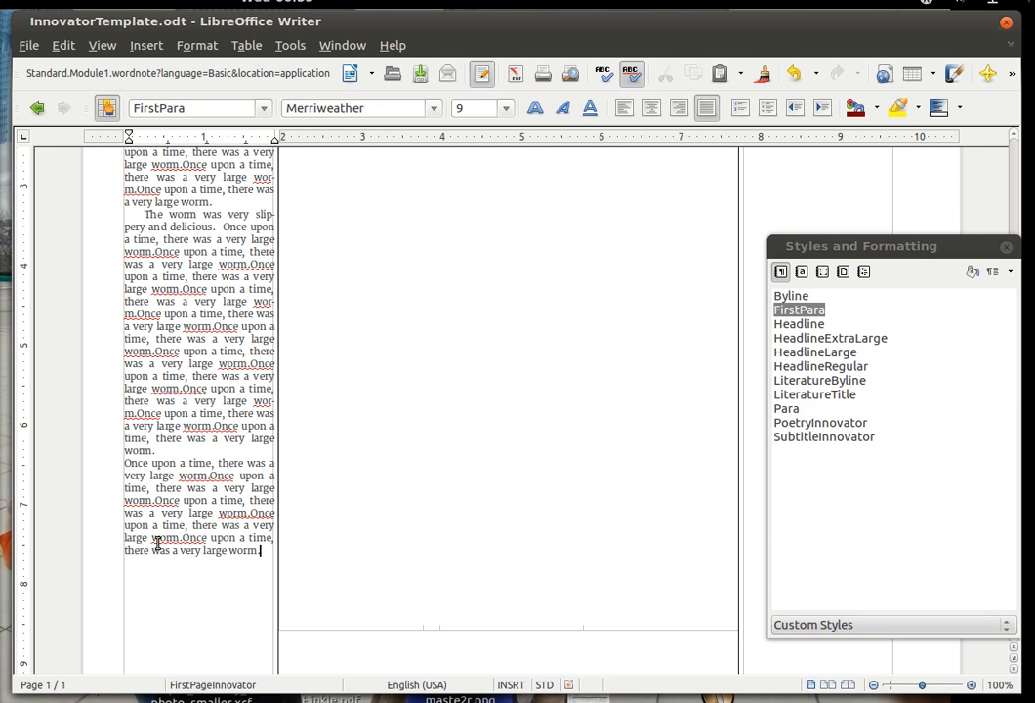
# Step: Undo the sentences pasted into the third paragraph
pyautogui.hotkey('ctrl', 'z')
pyautogui.hotkey('ctrl', 'z')
pyautogui.hotkey('ctrl', 'z')
pyautogui.hotkey('ctrl', 'z')
pyautogui.hotkey('ctrl', 'z')
pyautogui.hotkey('ctrl', 'z')
pyautogui.hotkey('ctrl', 'z')
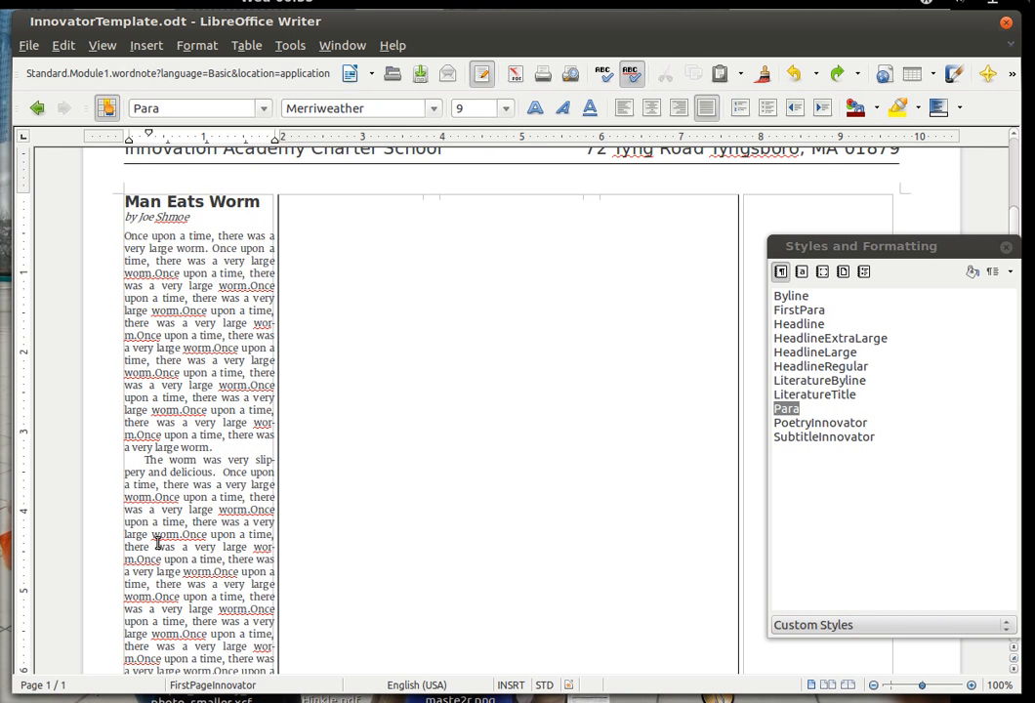
# Step: Paste a single copy of the sentence as a third paragraph at the end of the article
pyautogui.scroll(-1, 157, 543)
pyautogui.scroll(10, 161, 517)
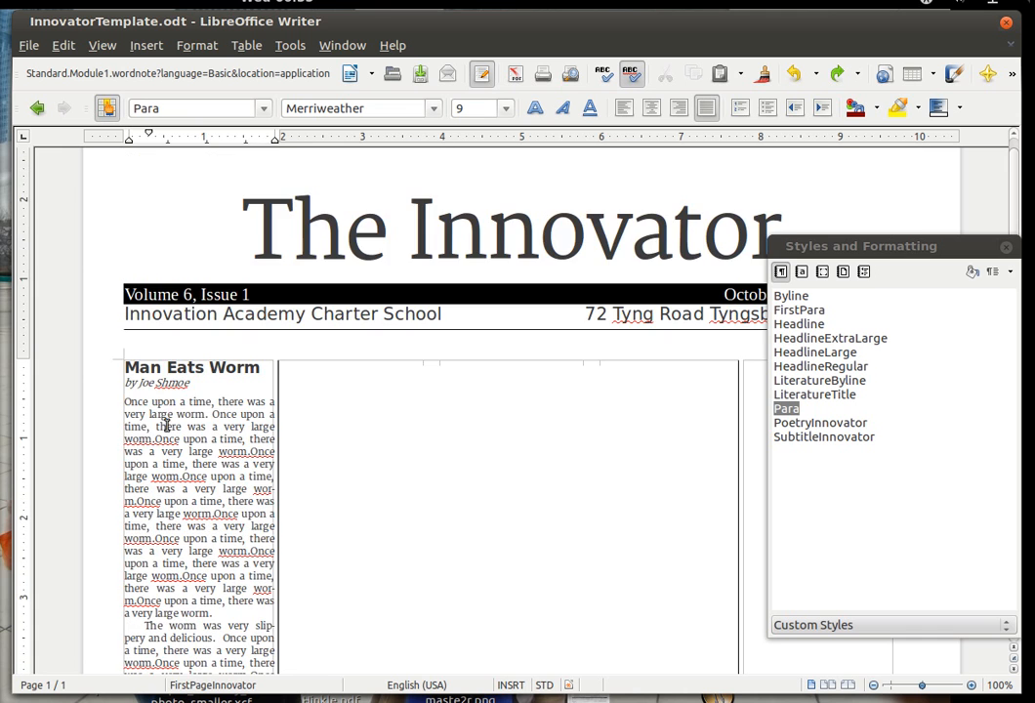
pyautogui.scroll(-7, 186, 577)
pyautogui.scroll(4, 185, 562)
pyautogui.scroll(-5, 183, 555)
pyautogui.hotkey('ctrl', 'v')
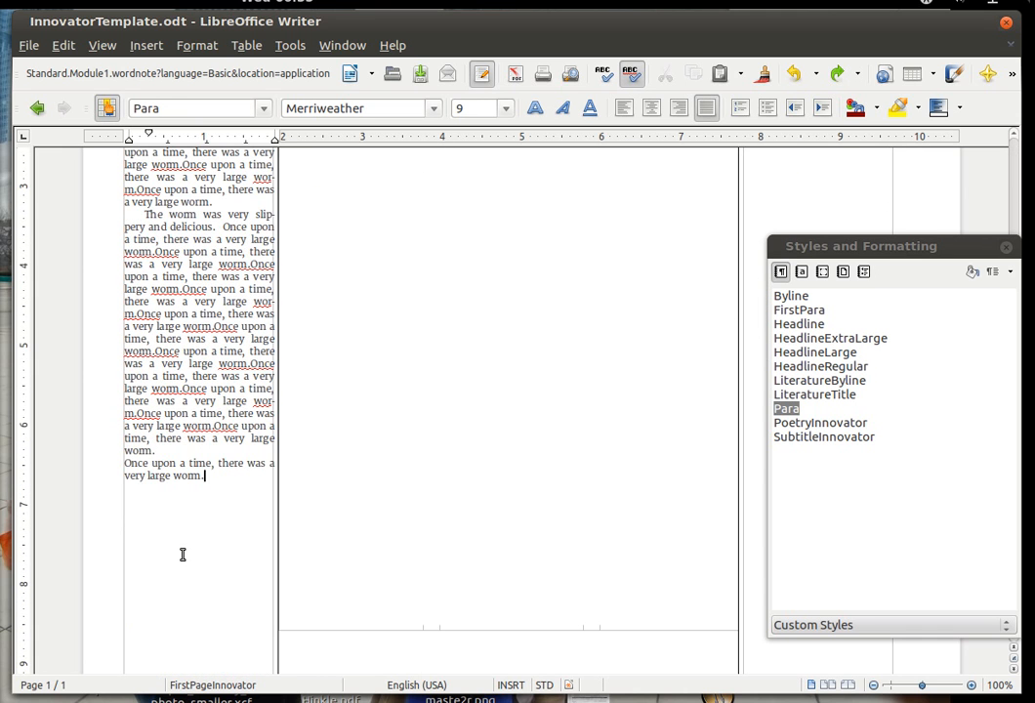
# Step: Apply the Para style to the pasted third paragraph
pyautogui.click(165, 477)
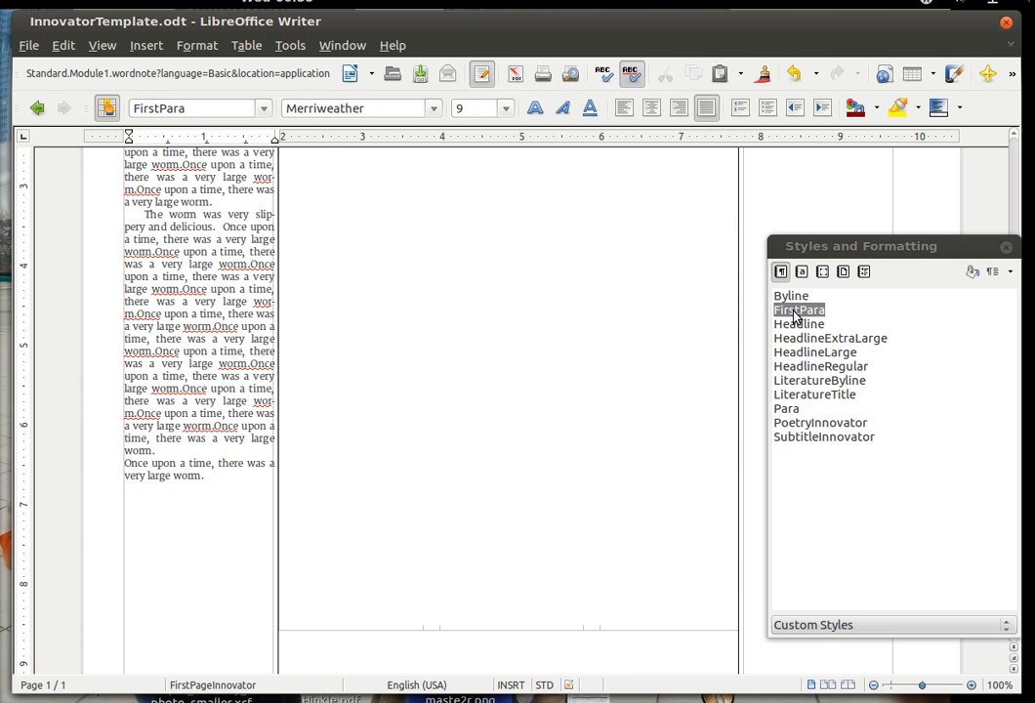
pyautogui.scroll(10, 266, 403)
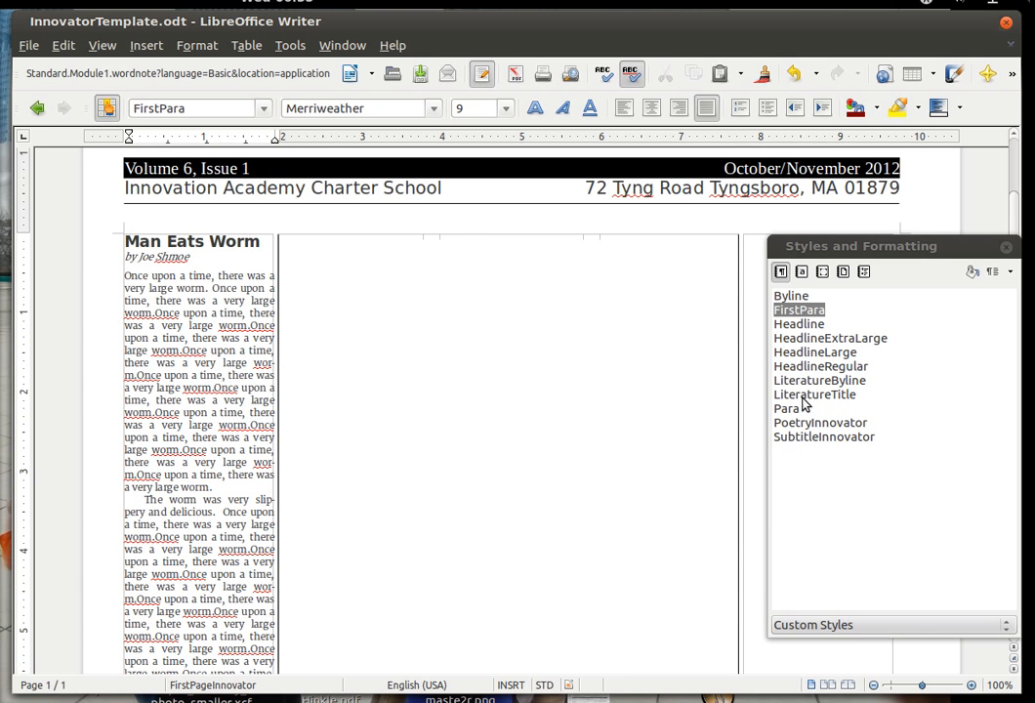
pyautogui.scroll(-1, 270, 515)
pyautogui.scroll(-5, 270, 515)
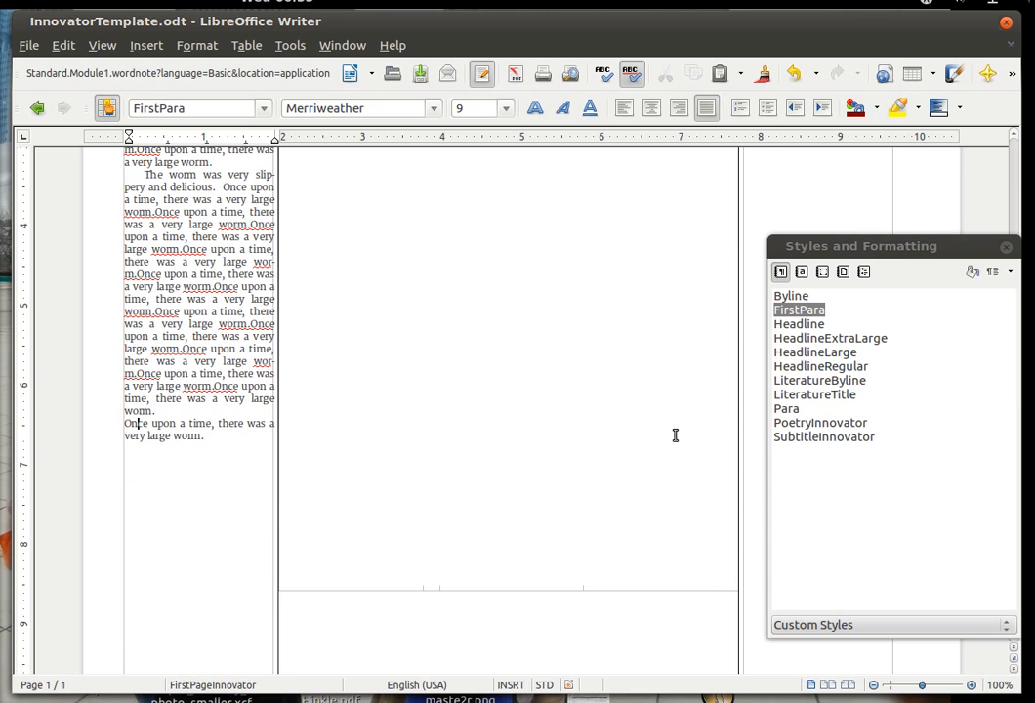
pyautogui.doubleClick(786, 409)
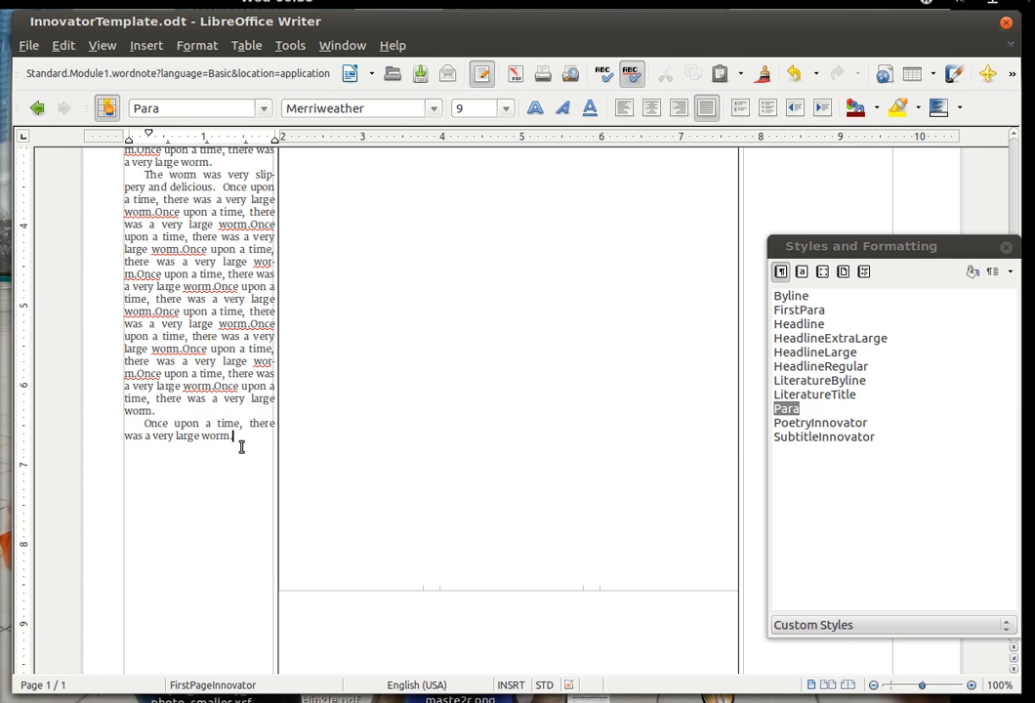
# Step: Copy the text from early in the first paragraph through the second paragraph's end and paste it unformatted at the article's end
pyautogui.scroll(3, 219, 427)
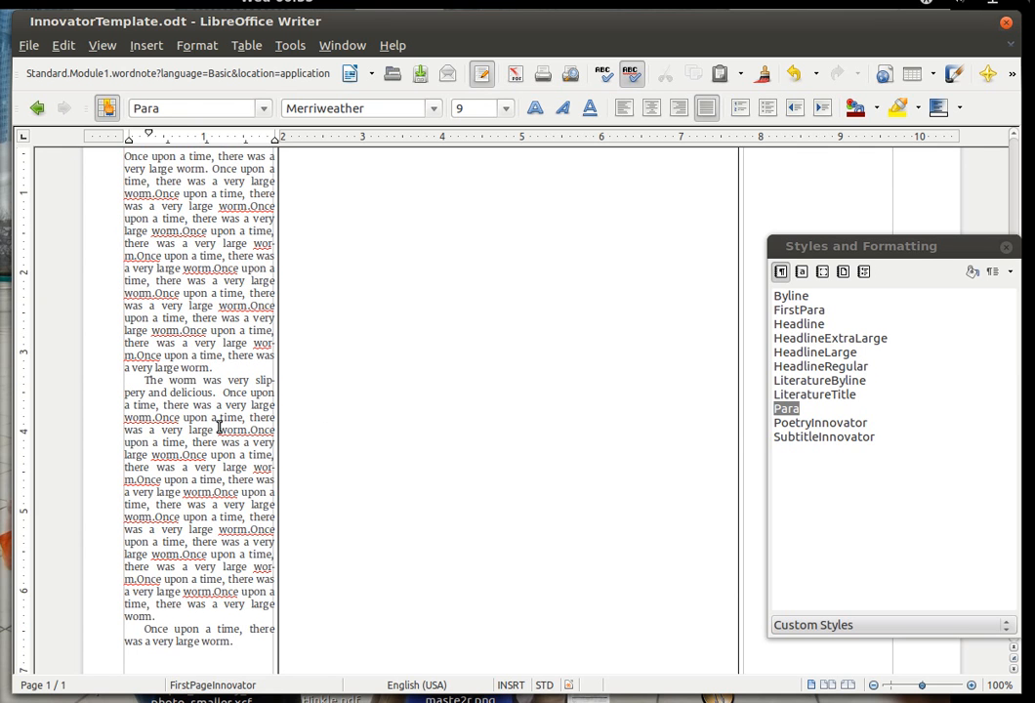
pyautogui.moveTo(152, 615); pyautogui.dragTo(143, 217)
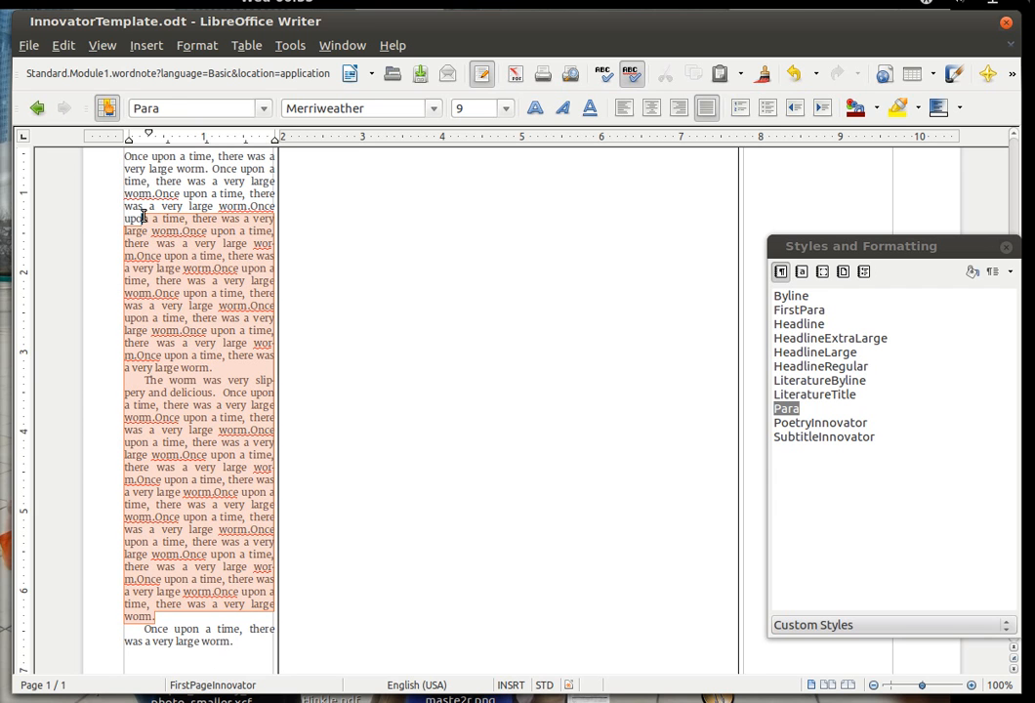
pyautogui.click(237, 647)
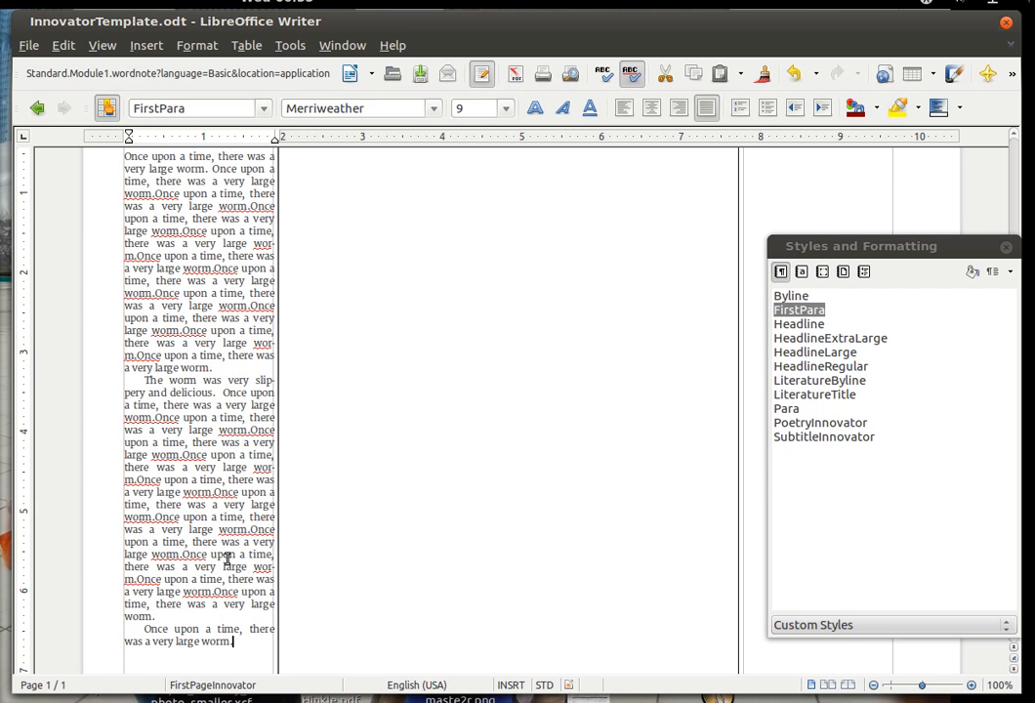
pyautogui.click(62, 47)
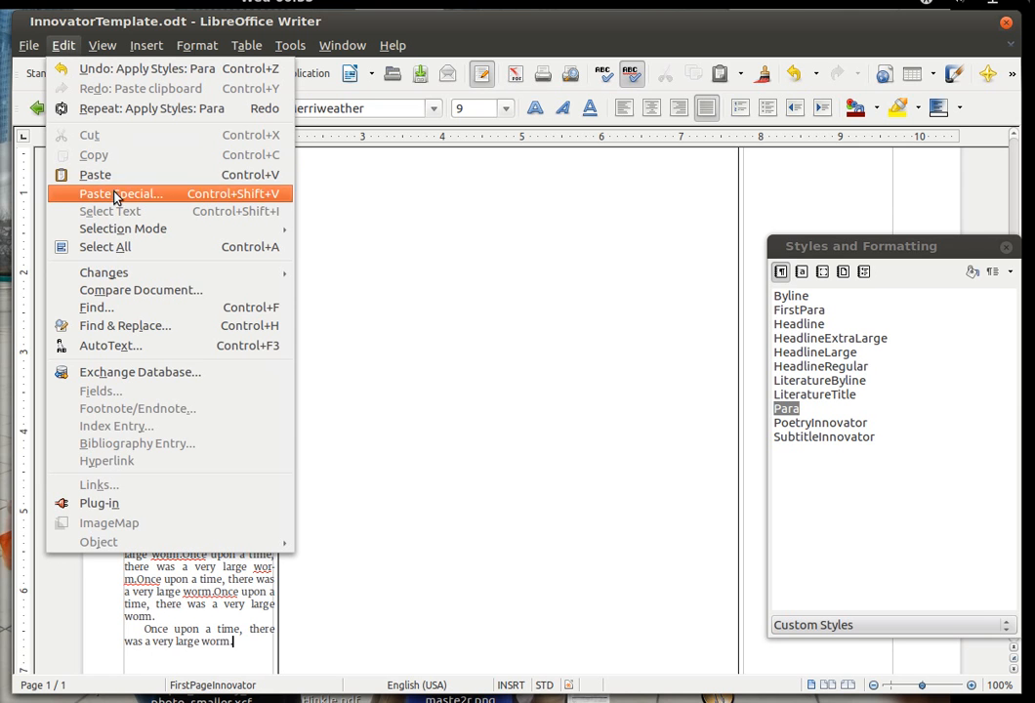
pyautogui.click(245, 195)
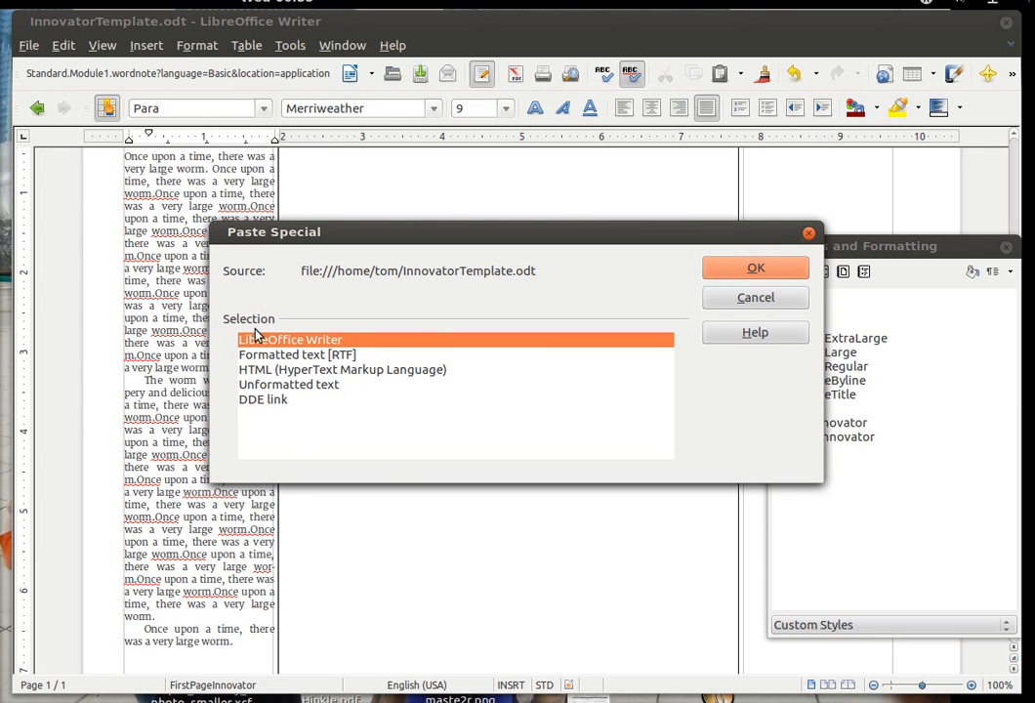
pyautogui.click(275, 387)
pyautogui.click(760, 267)
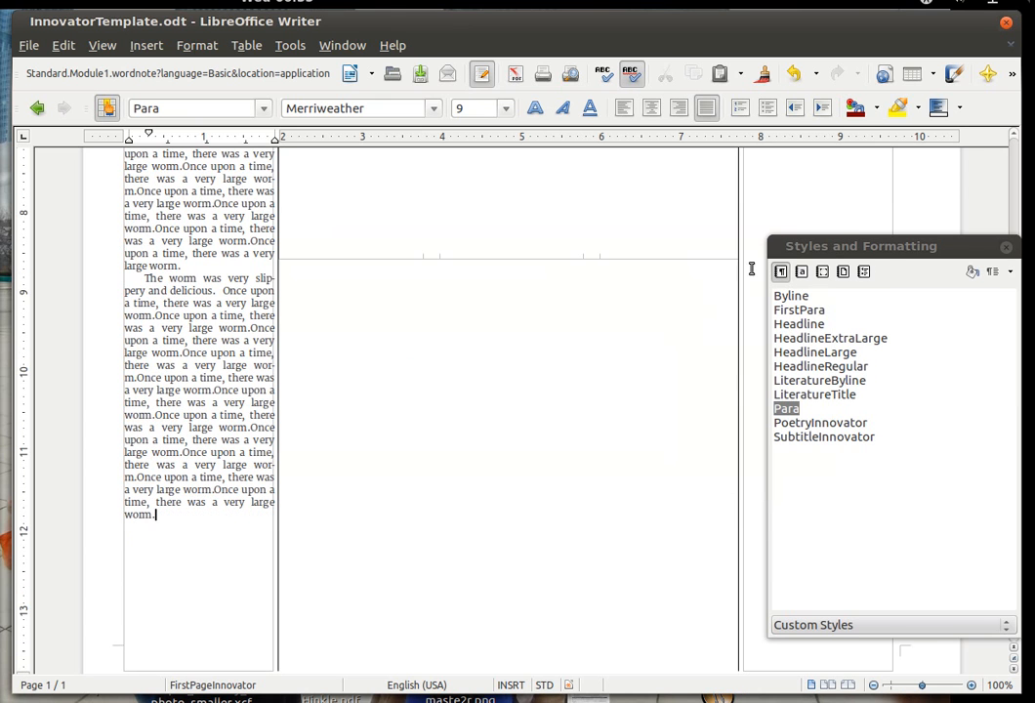
# Step: Paste the copied passage once more as unformatted text in a new paragraph at the end of the article
pyautogui.scroll(10, 215, 410)
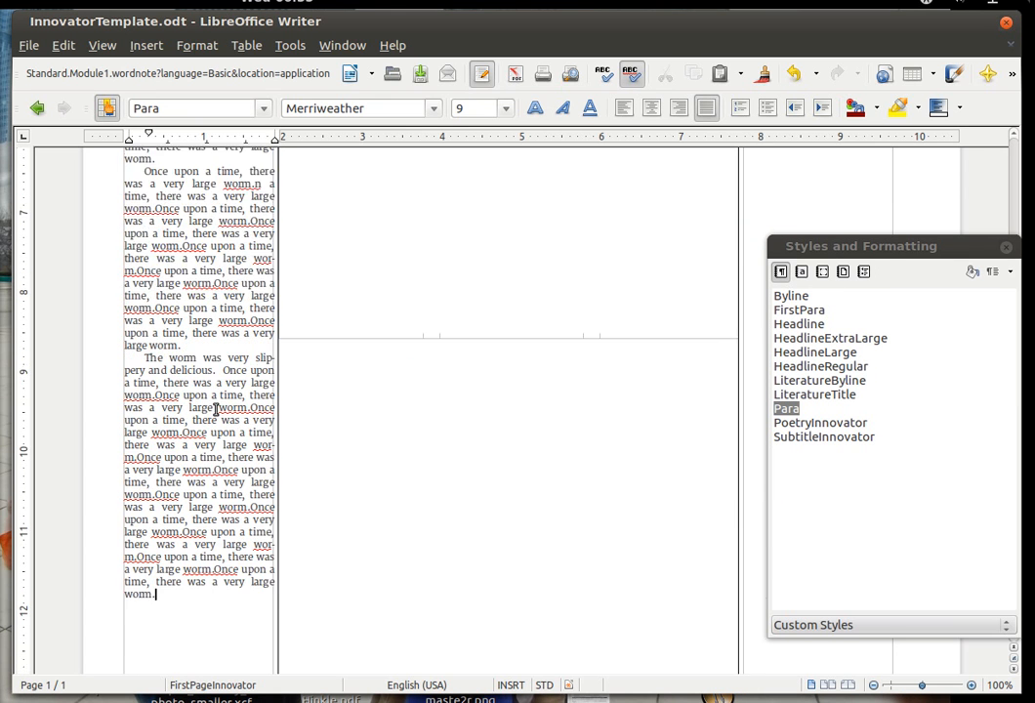
pyautogui.scroll(-10, 370, 428)
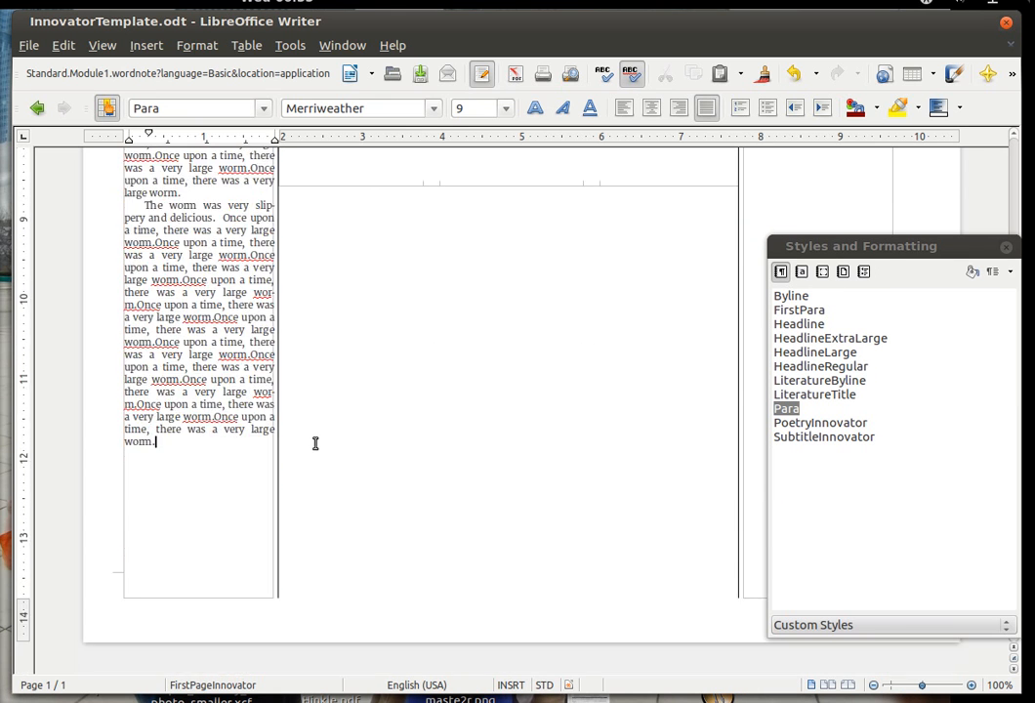
pyautogui.hotkey('ctrl', 'shift', 'v')
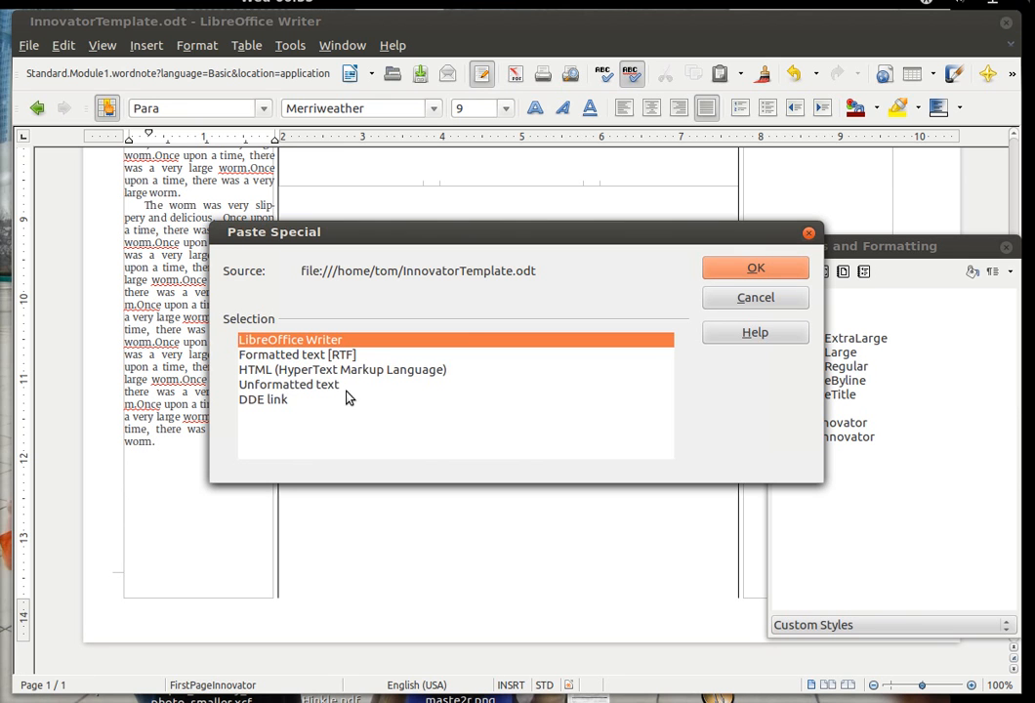
pyautogui.click(323, 386)
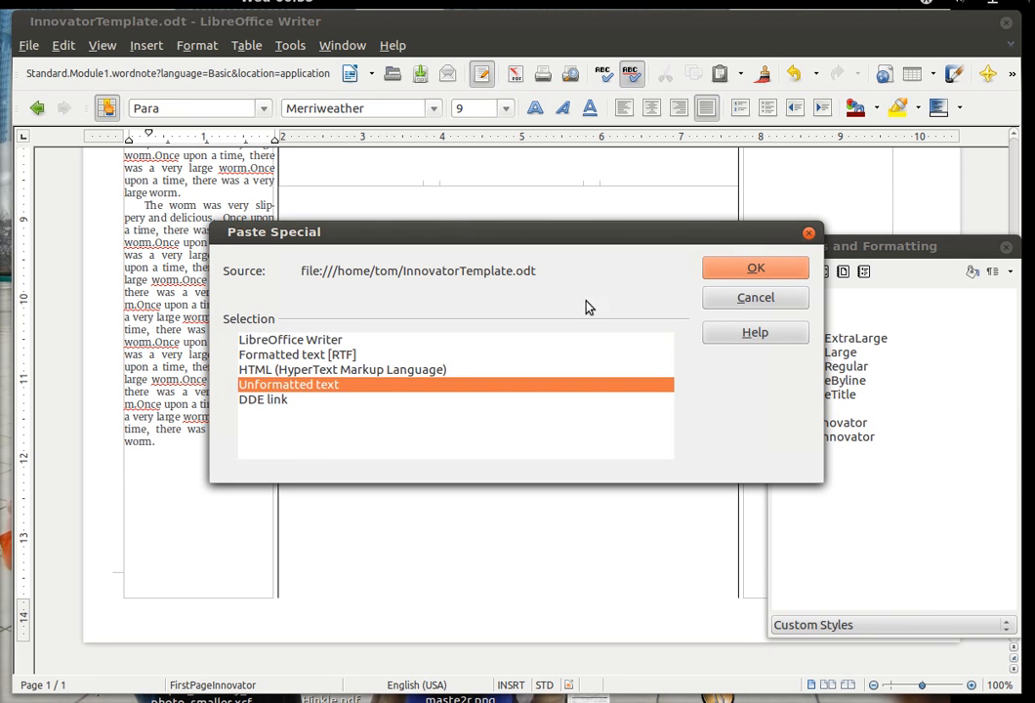
pyautogui.click(726, 271)
# Step: Examine the article column from the headline to the page end, checking the formatting of the original and pasted paragraphs
pyautogui.scroll(10, 335, 404)
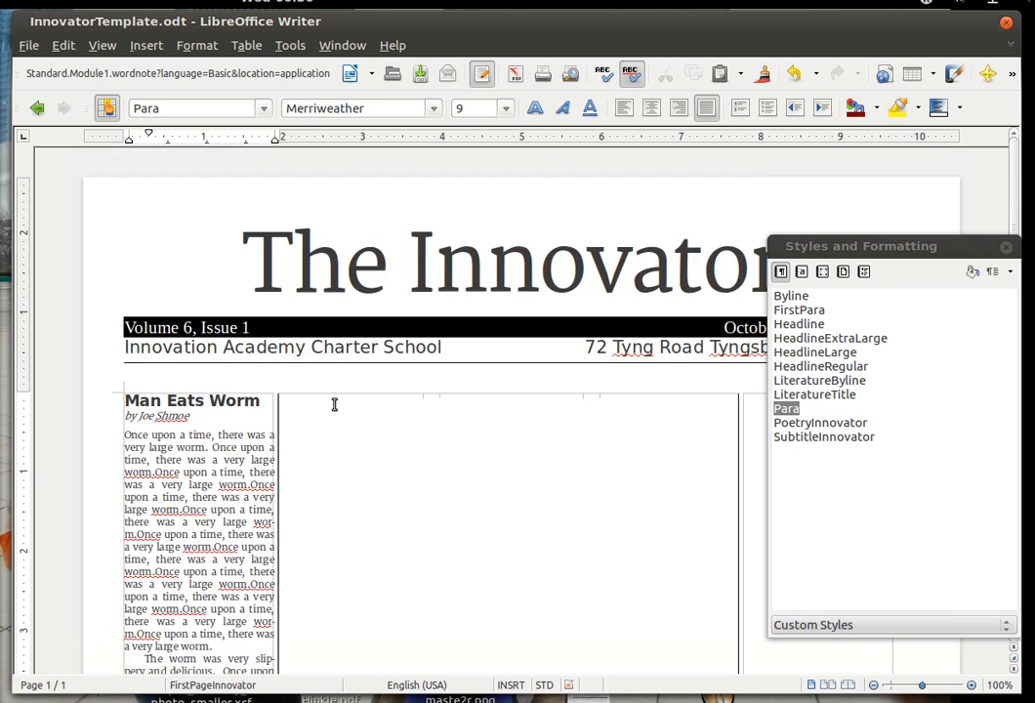
pyautogui.scroll(-6, 331, 415)
pyautogui.scroll(-7, 331, 446)
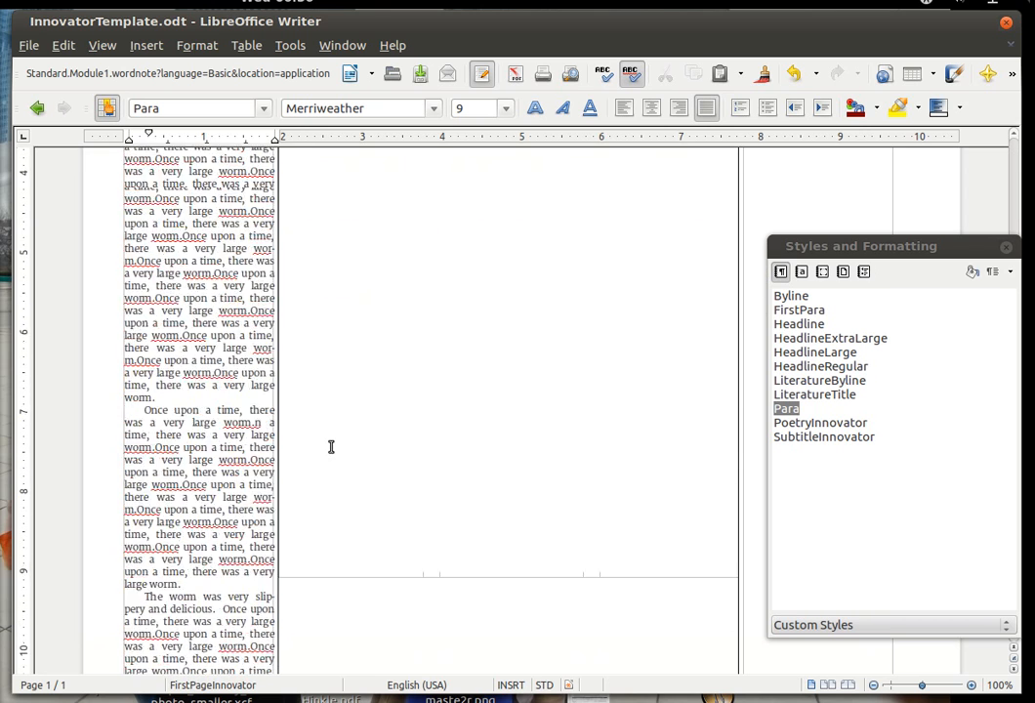
pyautogui.scroll(15, 332, 447)
pyautogui.scroll(-3, 239, 470)
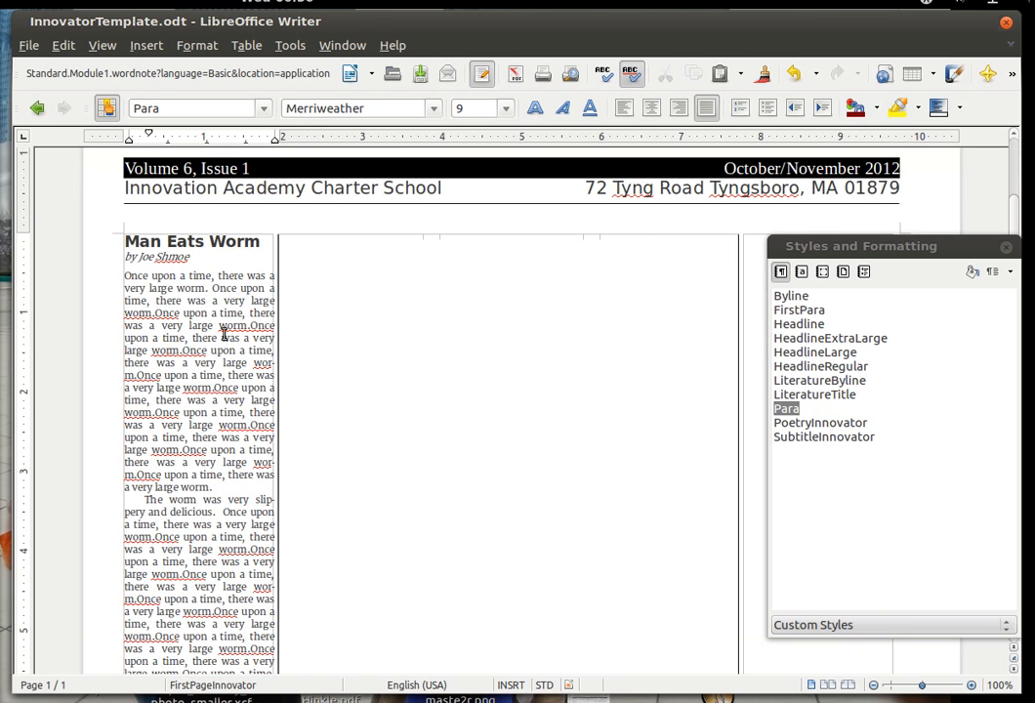
pyautogui.scroll(-3, 245, 296)
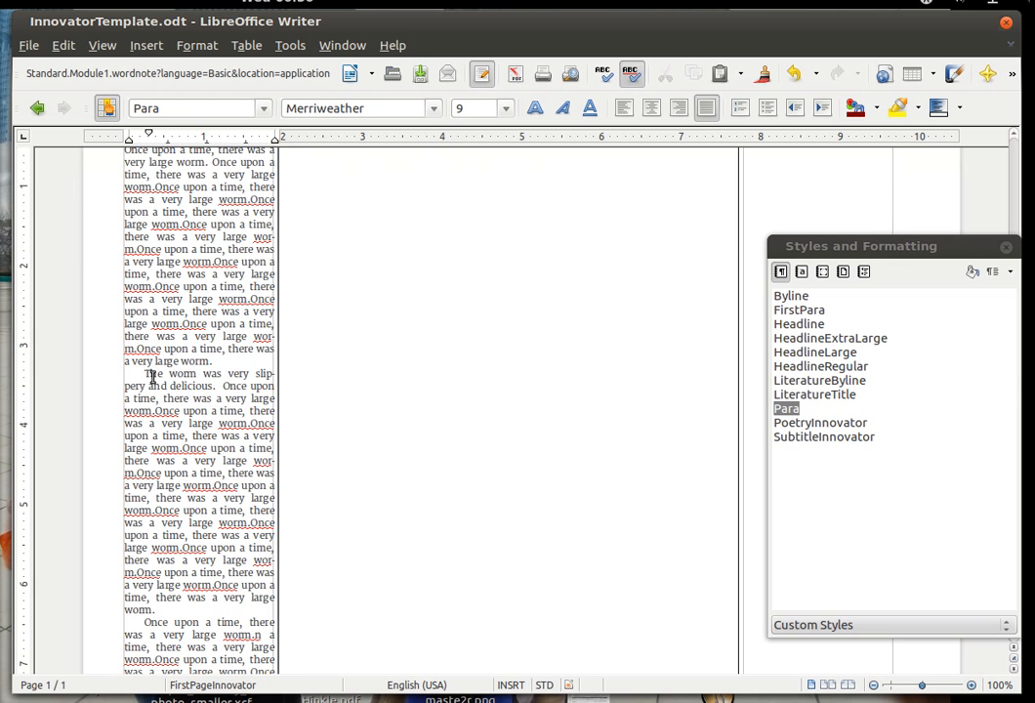
pyautogui.scroll(3, 157, 617)
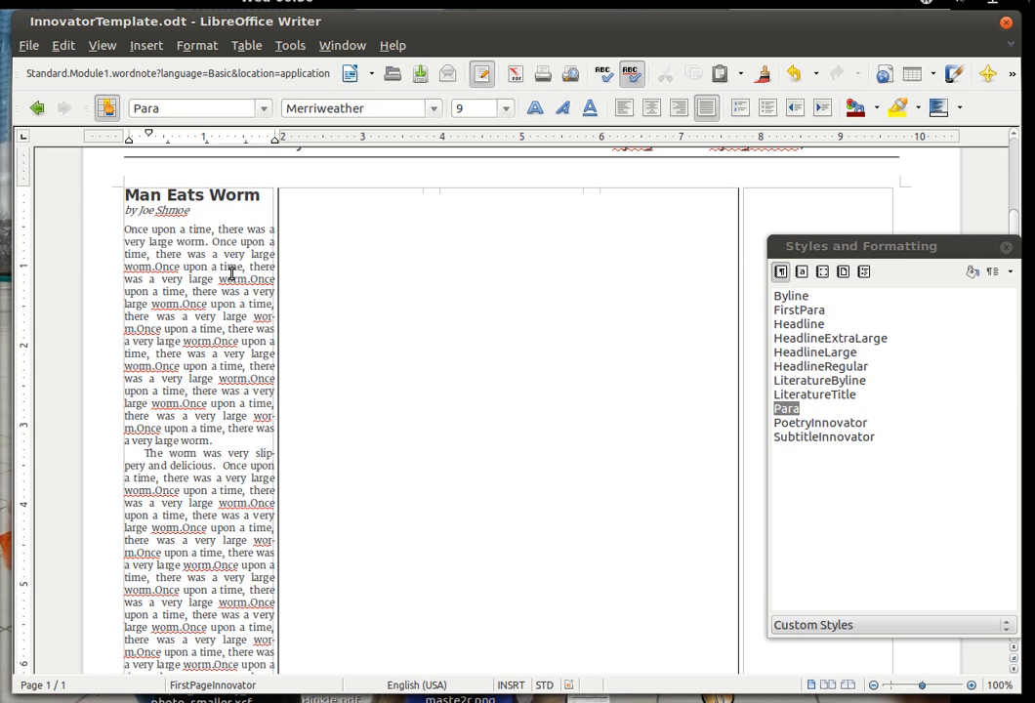
pyautogui.scroll(-4, 202, 376)
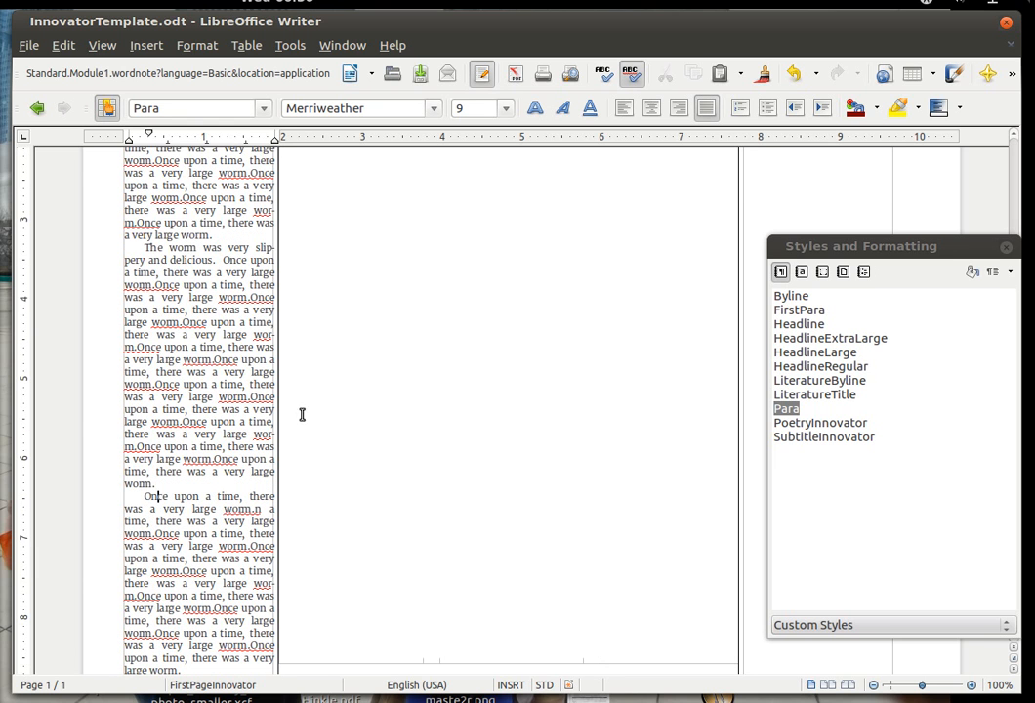
pyautogui.moveTo(252, 335); pyautogui.dragTo(264, 349)
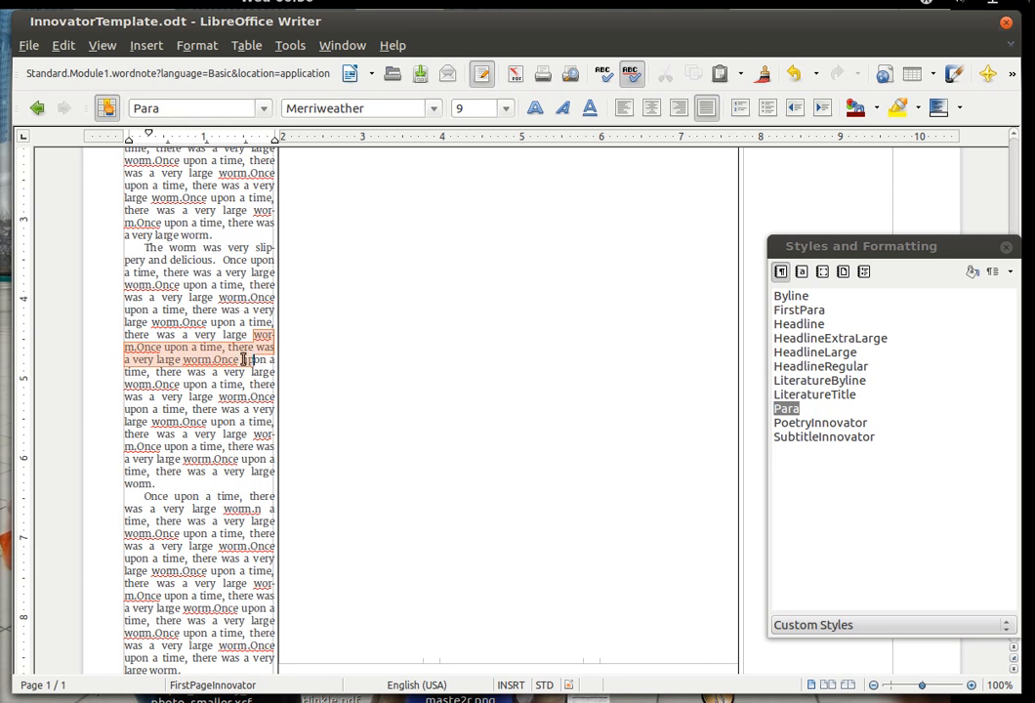
pyautogui.click(203, 359)
pyautogui.scroll(-3, 179, 367)
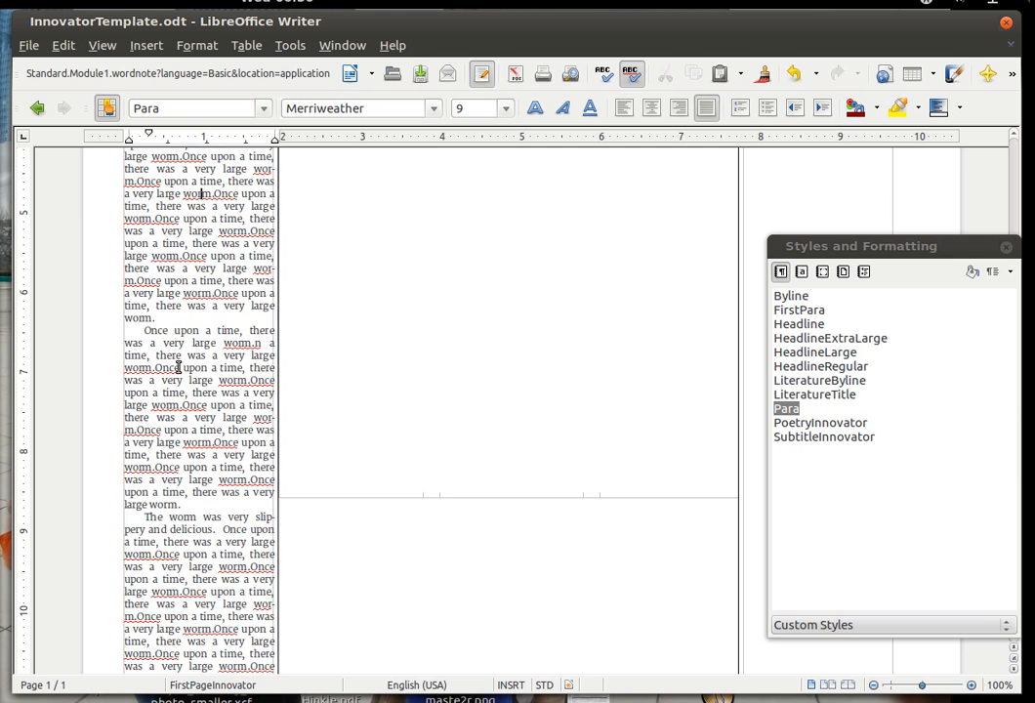
pyautogui.scroll(-5, 200, 403)
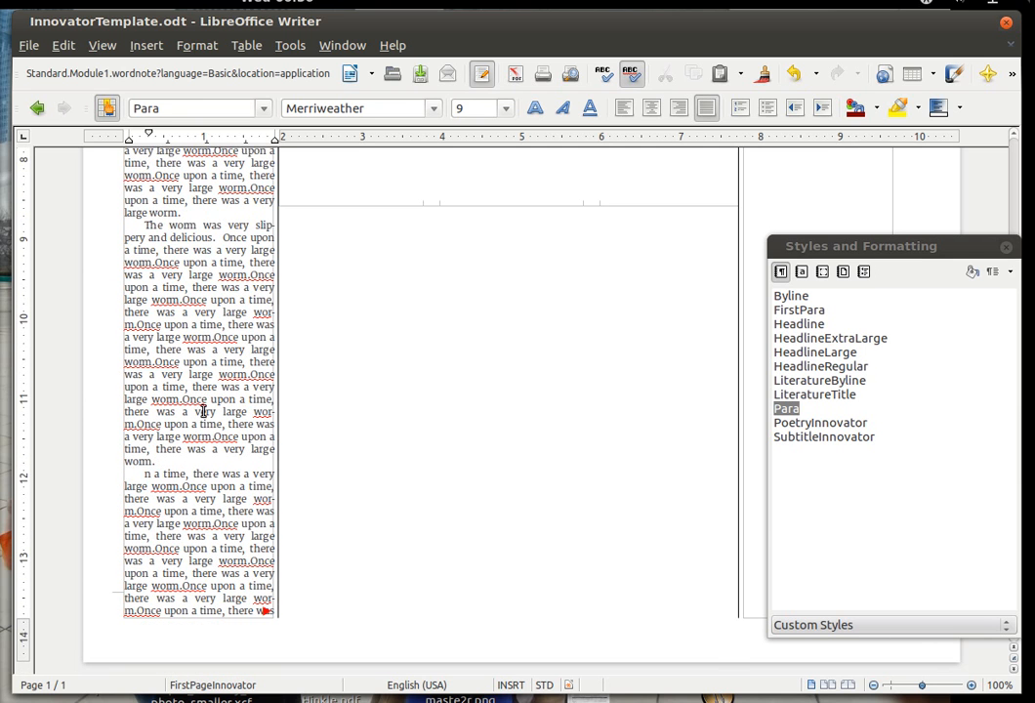
pyautogui.scroll(7, 330, 421)
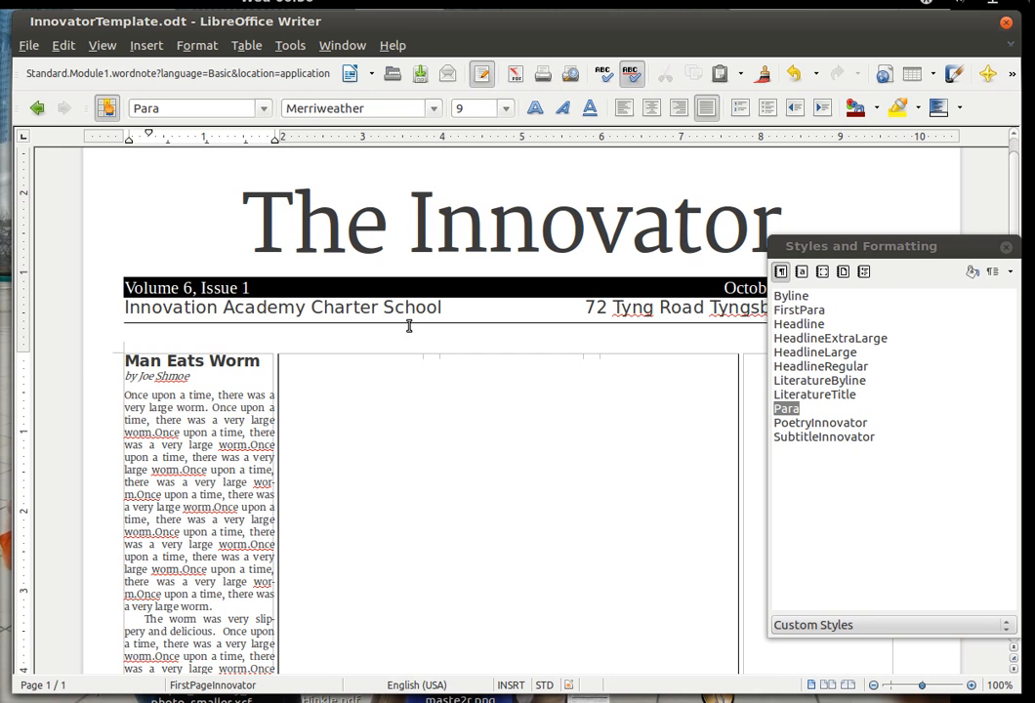
# Step: Try a HeadlineExtraLarge headline reading "This headline looks bad" in the first narrow column of the middle section
pyautogui.click(312, 365)
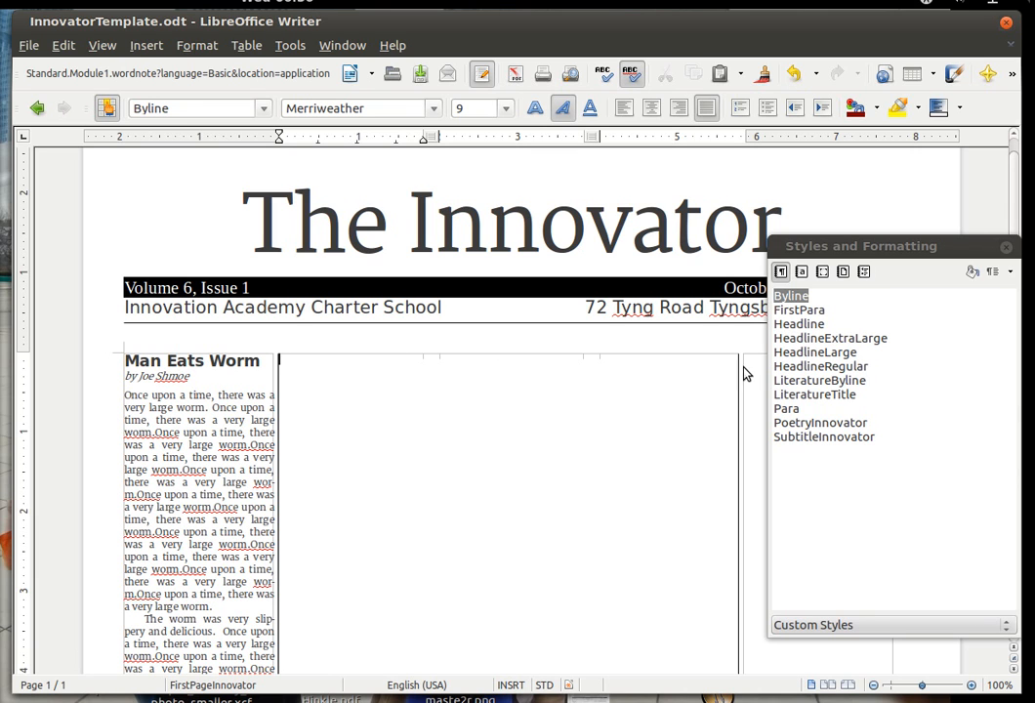
pyautogui.doubleClick(818, 325)
pyautogui.doubleClick(819, 338)
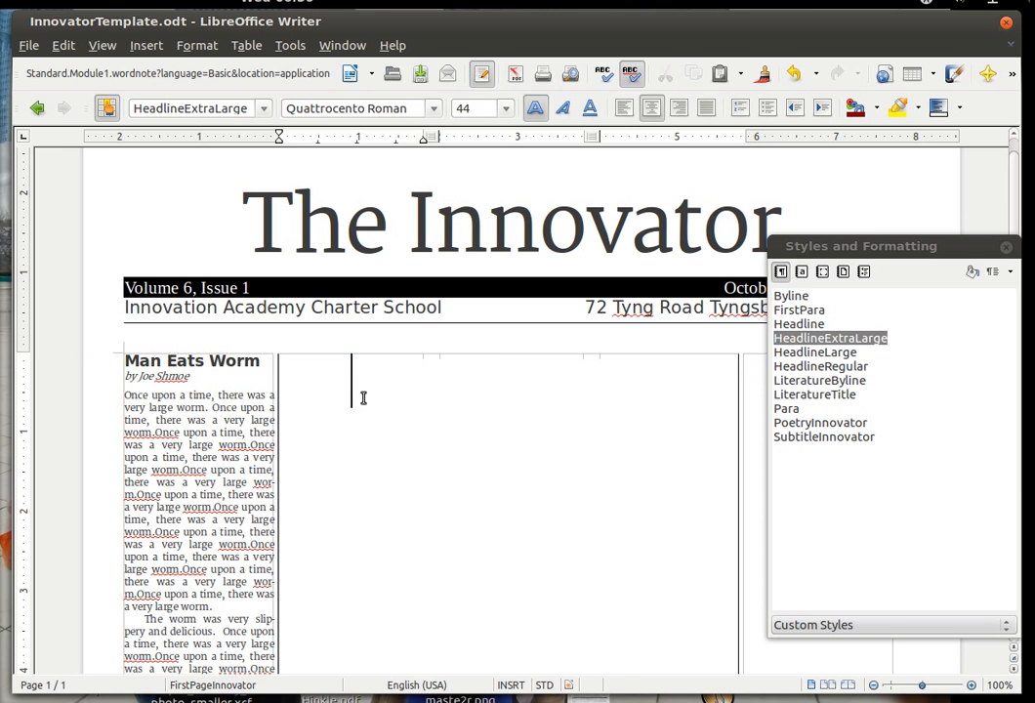
pyautogui.write('This he')
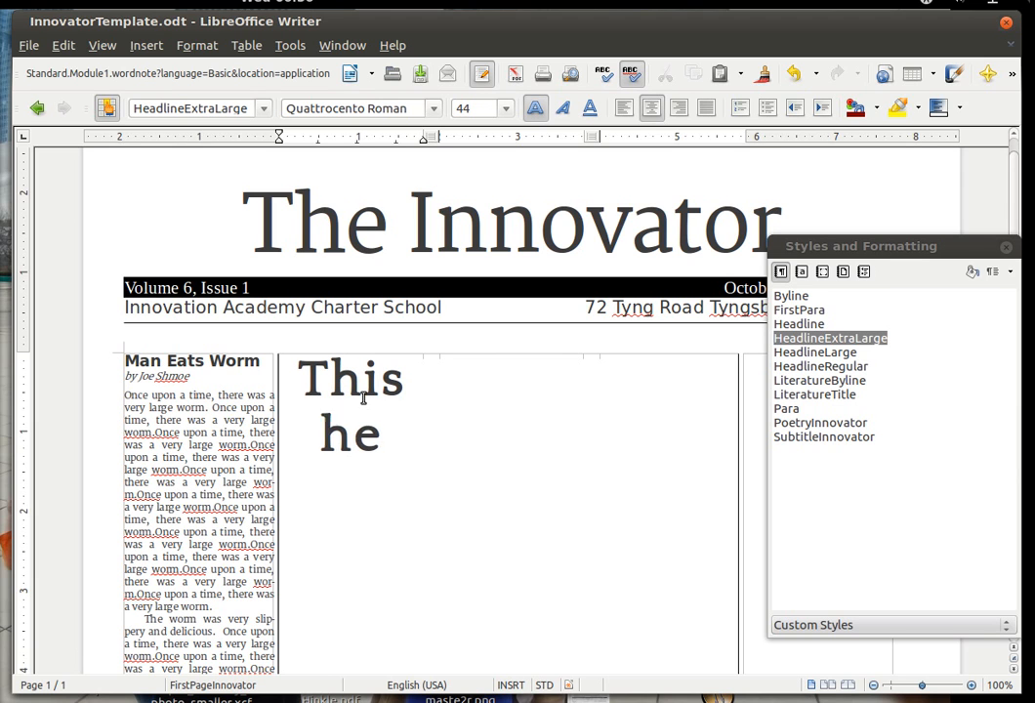
pyautogui.write('adline looks bad')
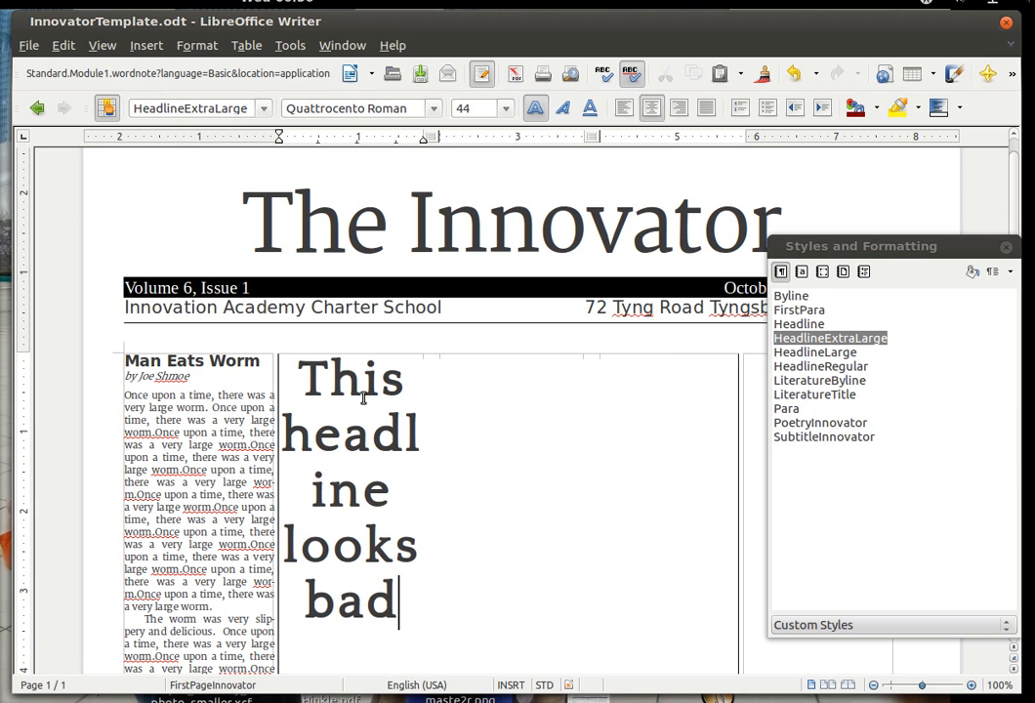
# Step: Delete the trial headline and set the empty paragraph back to the Byline style
pyautogui.keyDown('shift'); pyautogui.click(312, 376); pyautogui.keyUp('shift')
pyautogui.press('Delete')
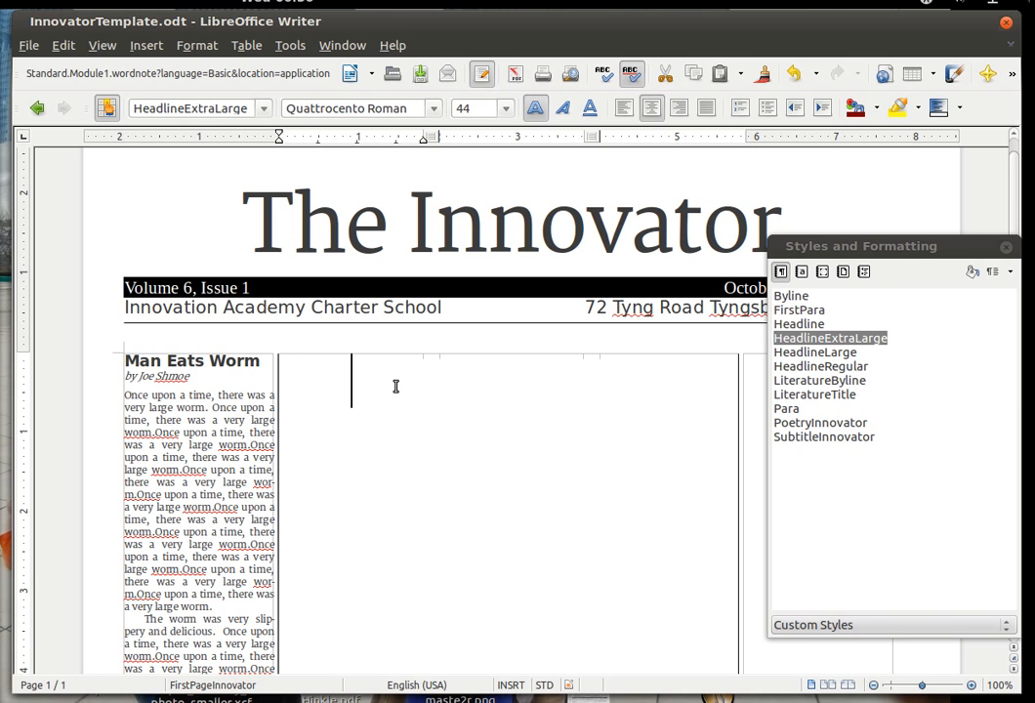
pyautogui.doubleClick(801, 298)
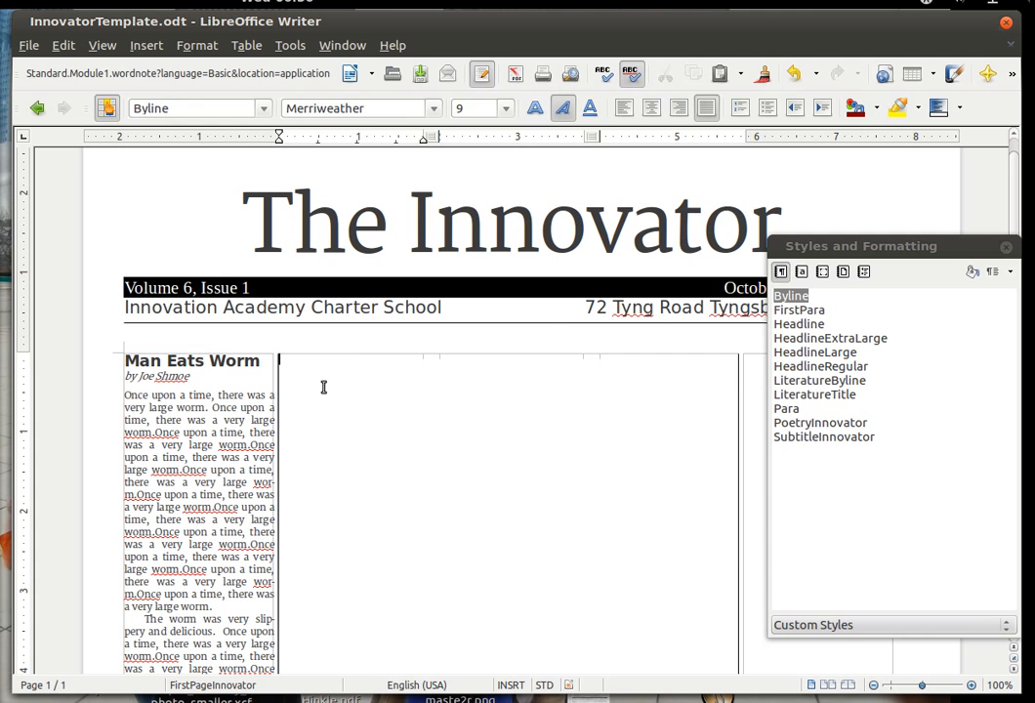
# Step: Insert a frame with the default settings in the middle section and apply the Headline frame style to it
pyautogui.click(144, 46)
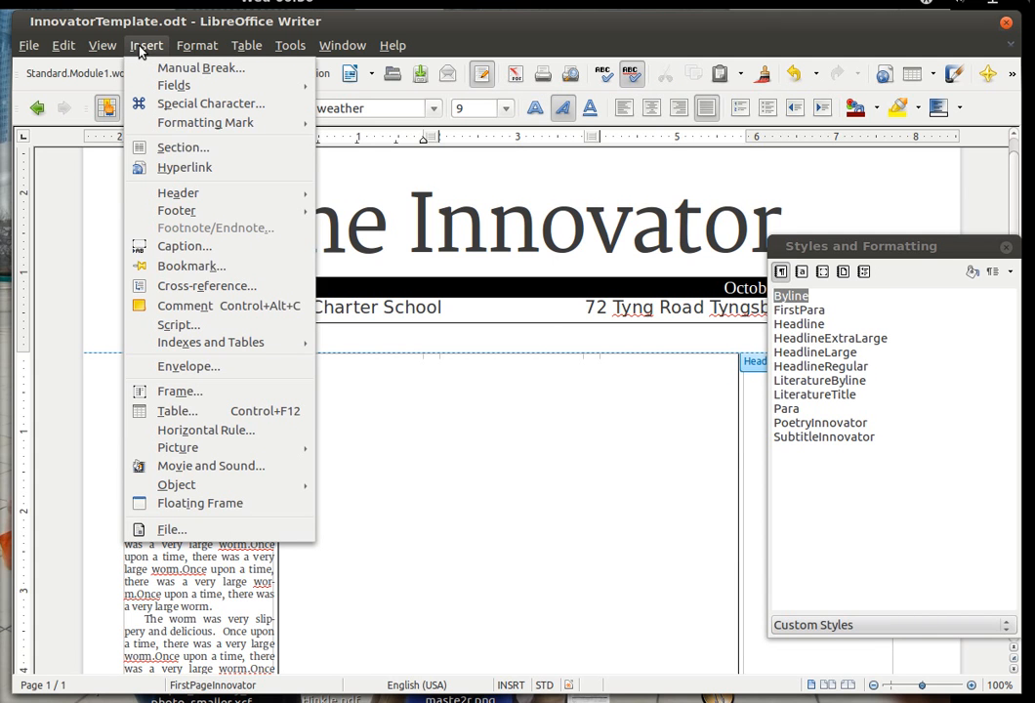
pyautogui.click(180, 391)
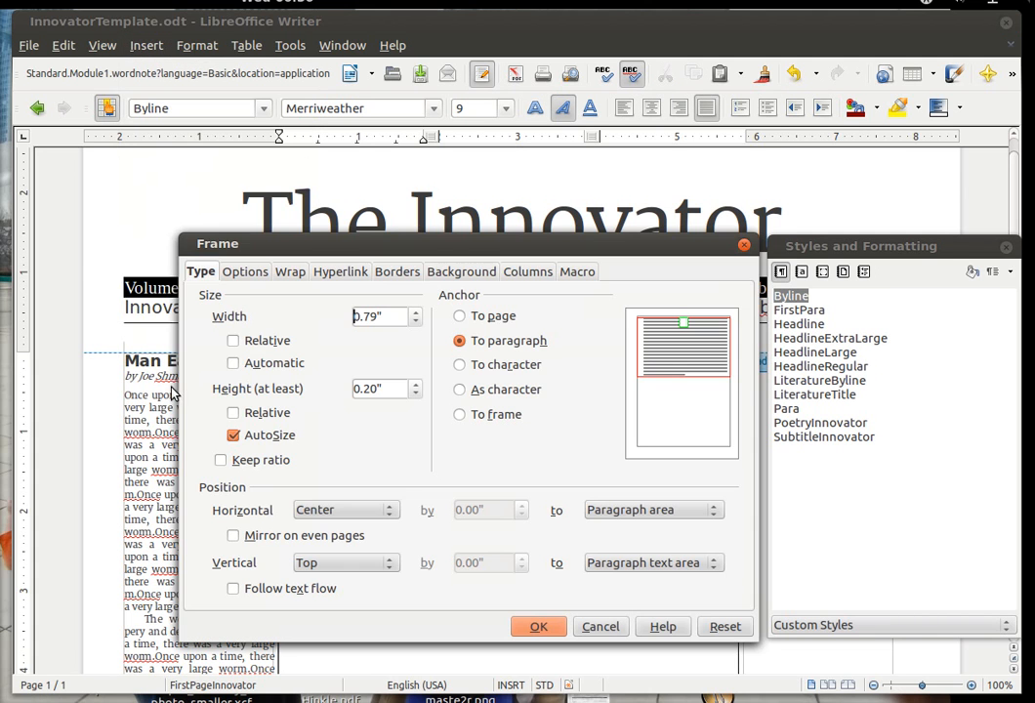
pyautogui.click(535, 626)
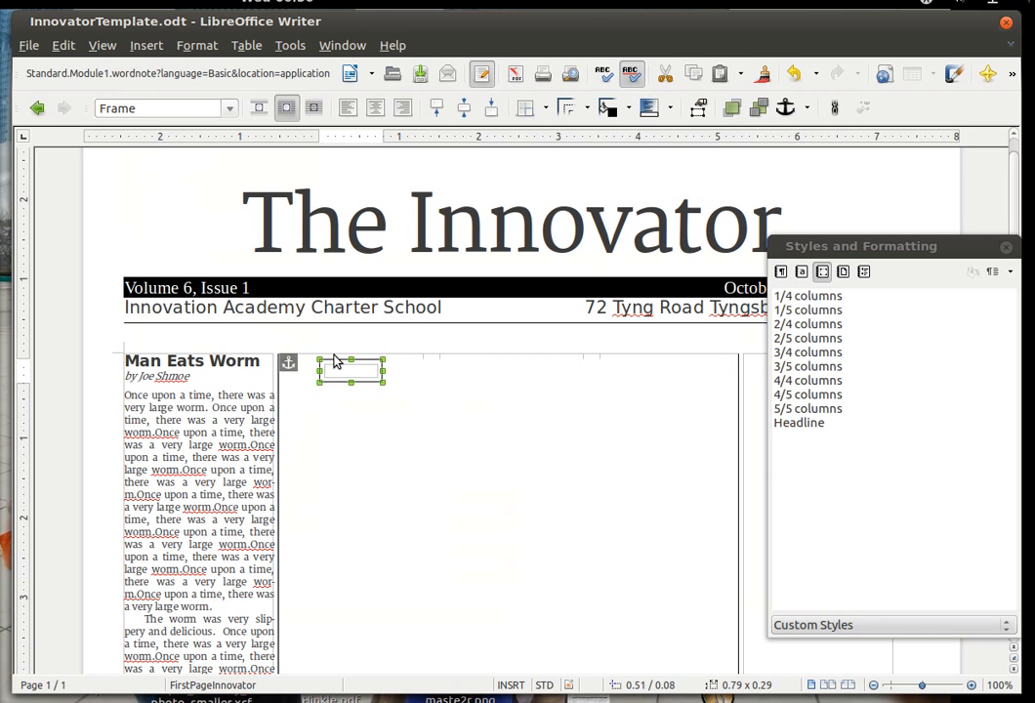
pyautogui.click(830, 248)
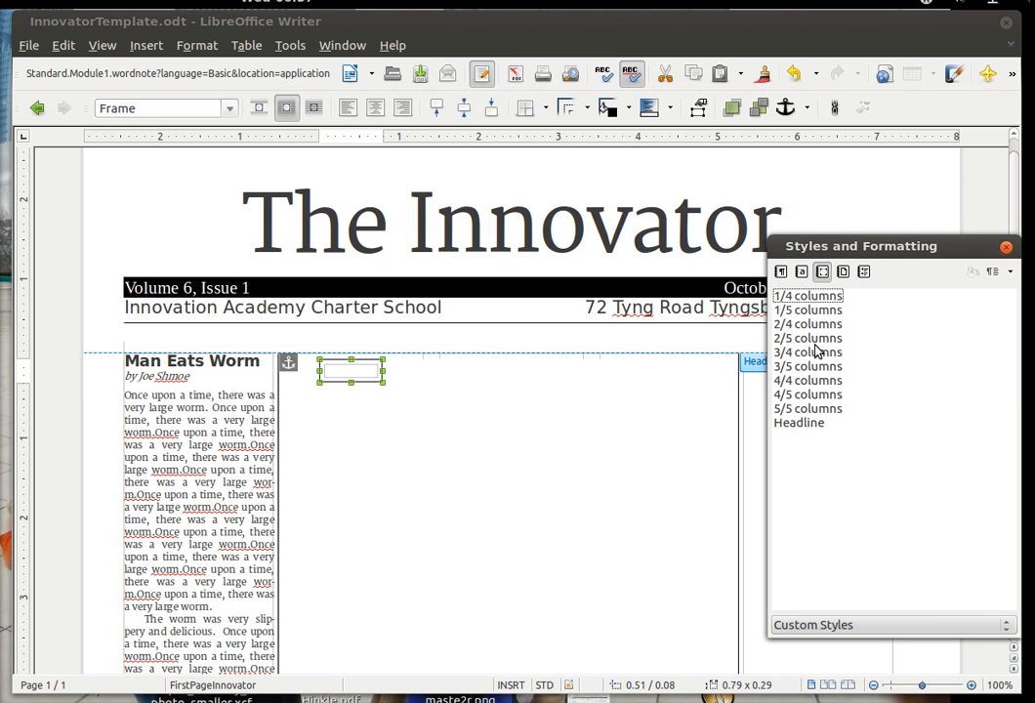
pyautogui.doubleClick(801, 423)
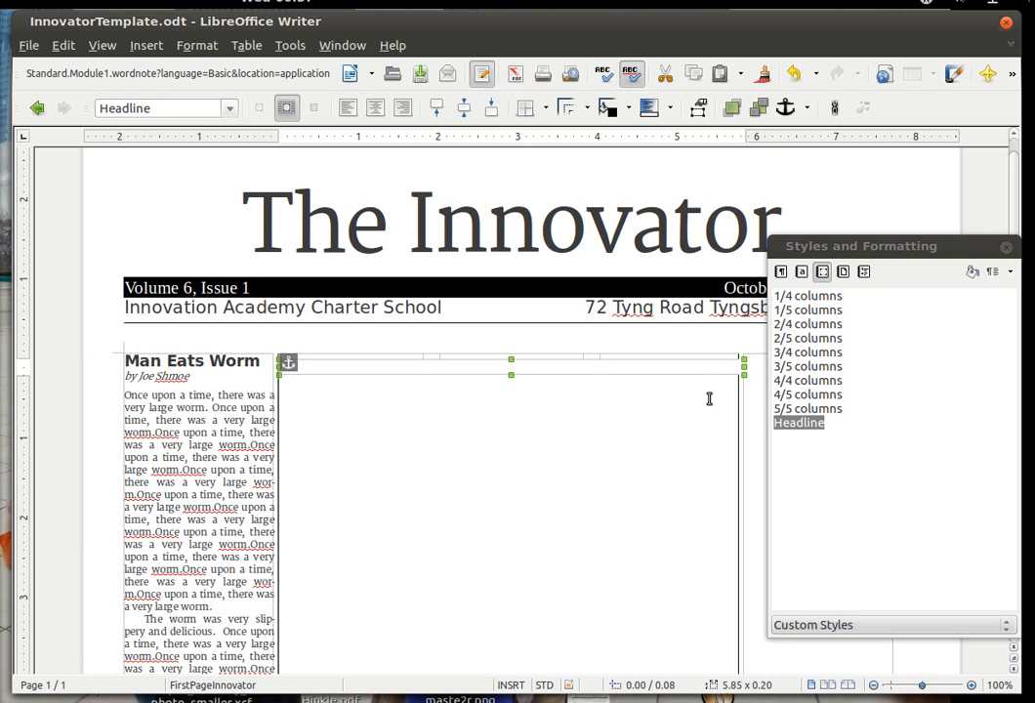
# Step: Enter the headline "Big News Happens Tonight" inside the frame using the HeadlineExtraLarge paragraph style
pyautogui.click(358, 398)
pyautogui.click(298, 365)
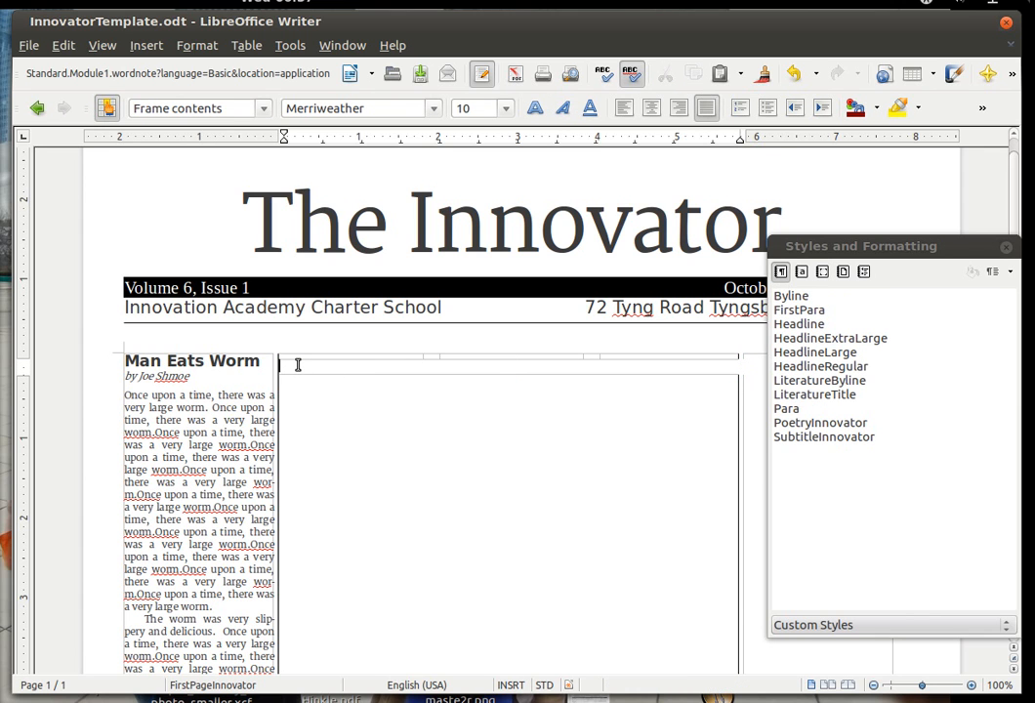
pyautogui.doubleClick(809, 339)
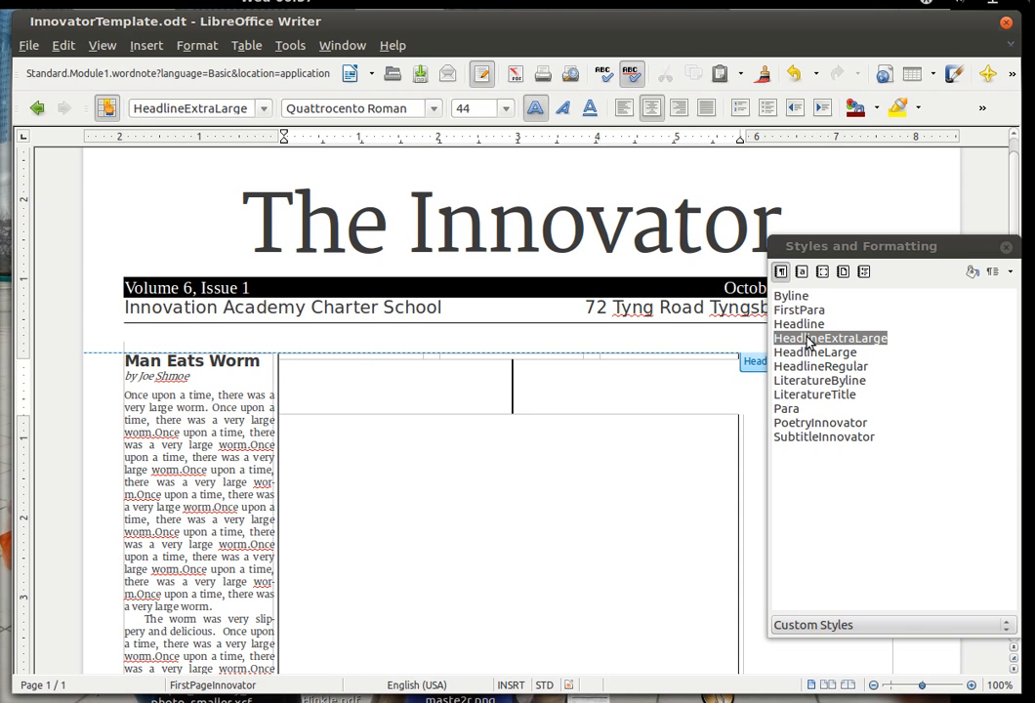
pyautogui.write('Bi')
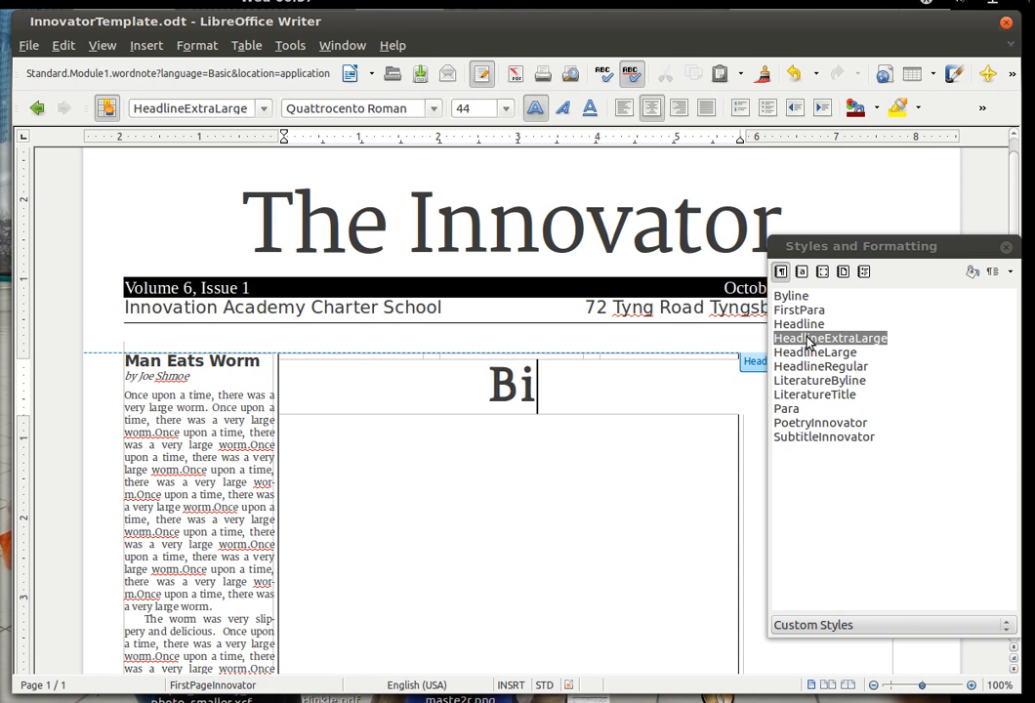
pyautogui.write('g News Happens Tonight')
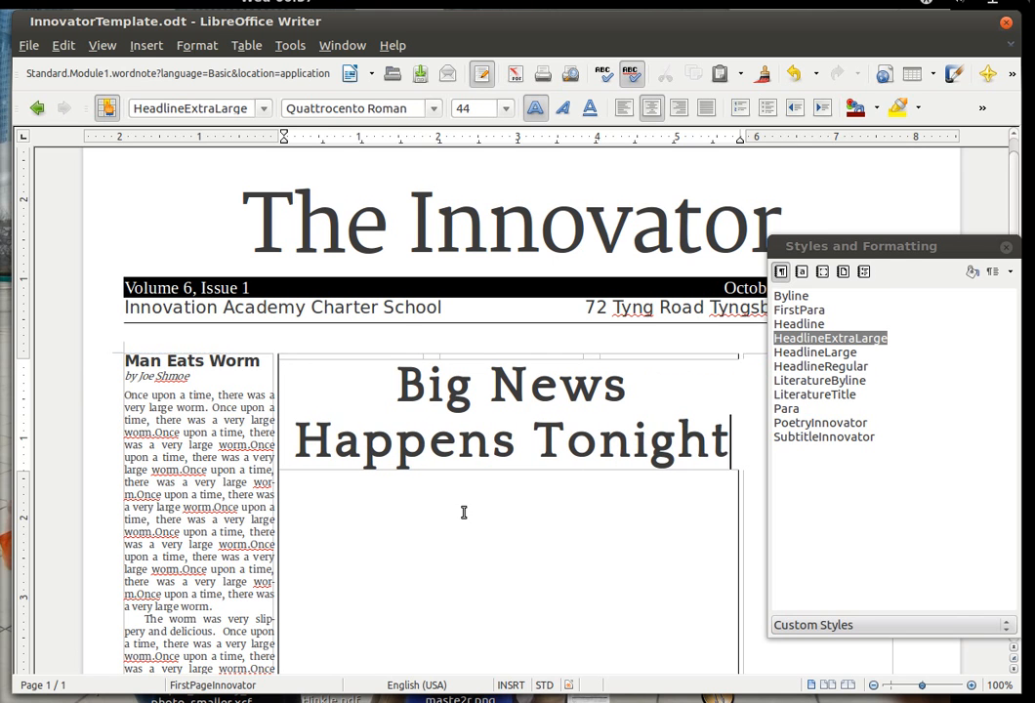
# Step: Add the author's byline in the Byline style below the headline frame and begin the article with "There was big news" in the FirstPara style
pyautogui.scroll(-5, 465, 514)
pyautogui.scroll(6, 465, 508)
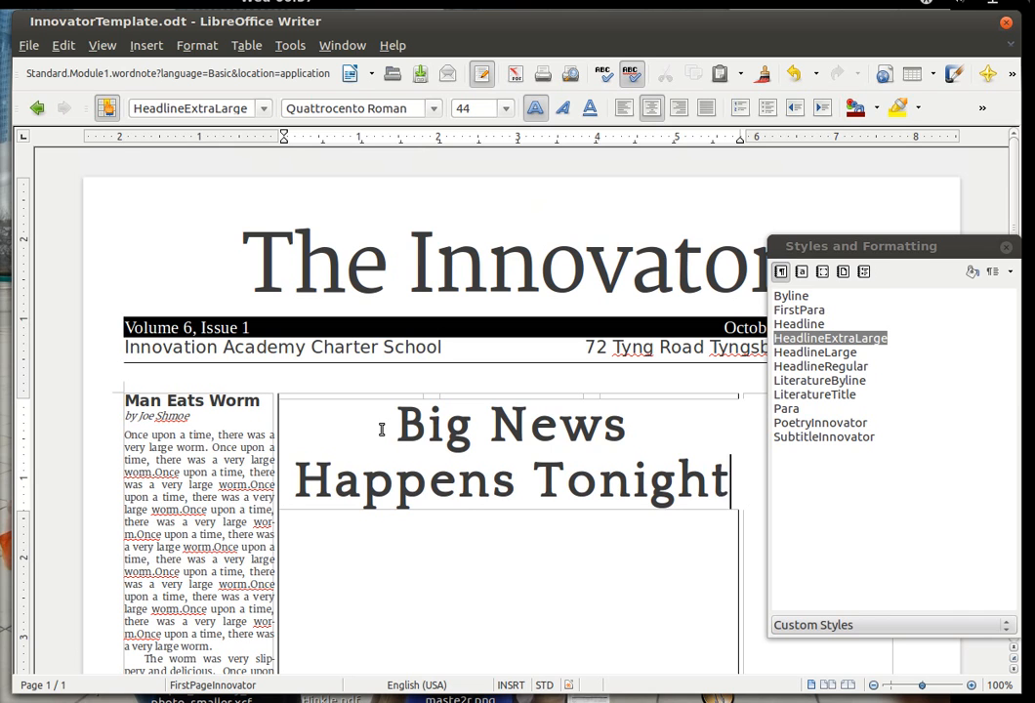
pyautogui.click(360, 562)
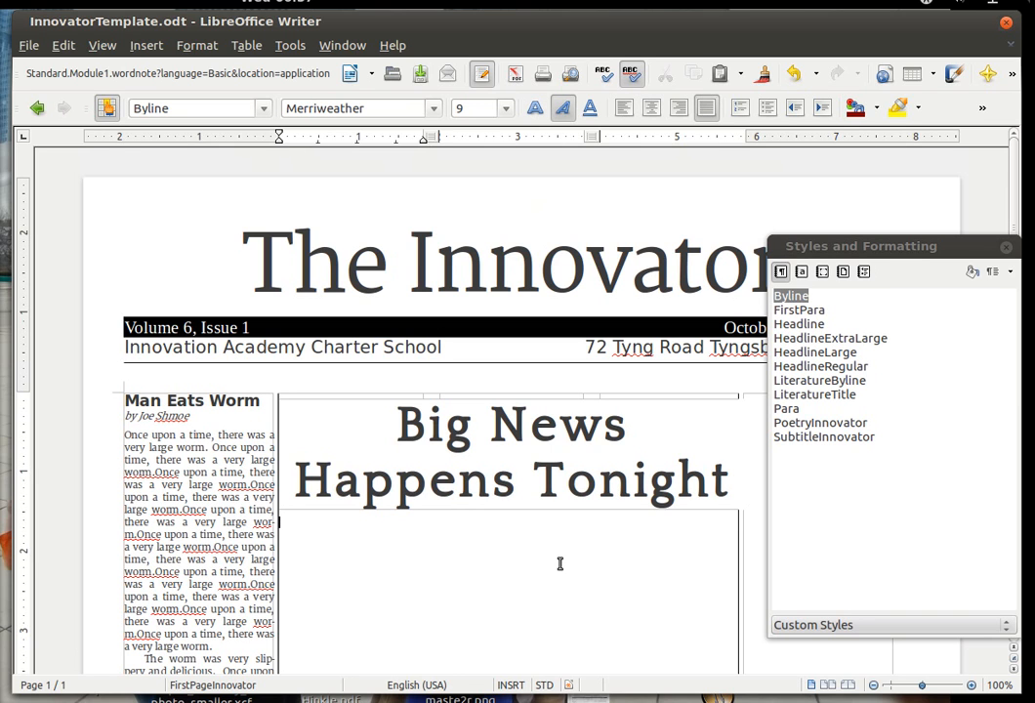
pyautogui.doubleClick(797, 310)
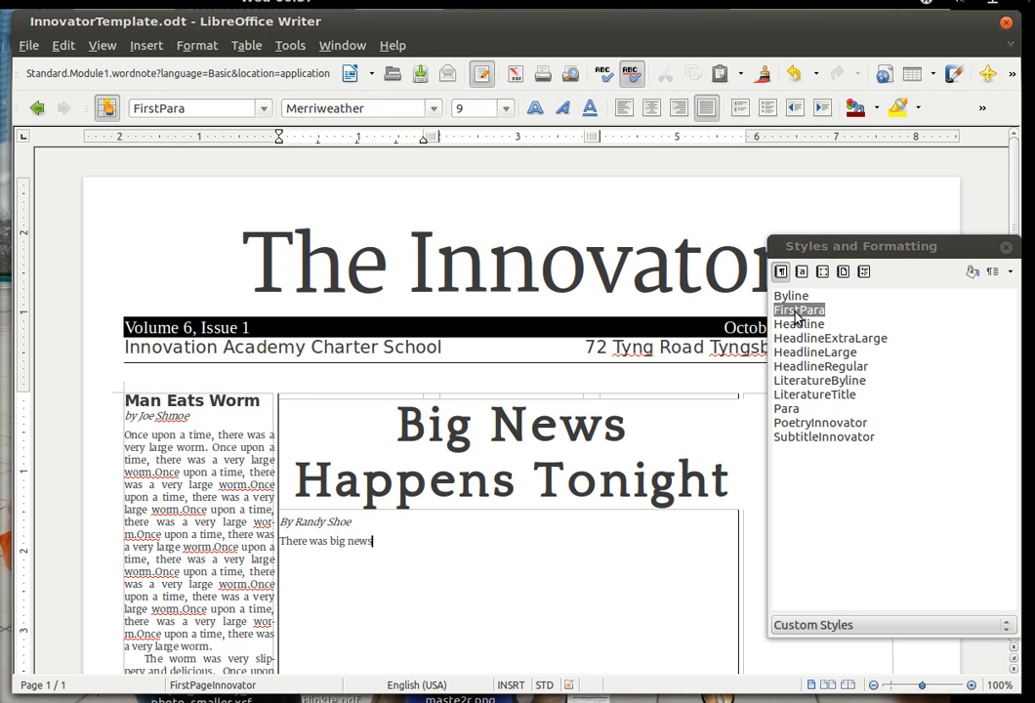
# Step: Copy the opening sentence "There was big news at the fair." and paste it repeatedly to fill the article's first paragraph
pyautogui.hotkey('shift', 'Home')
pyautogui.hotkey('ctrl', 'c')
pyautogui.press('End')
pyautogui.hotkey('ctrl', 'v')
pyautogui.hotkey('ctrl', 'v')
pyautogui.hotkey('ctrl', 'v')
pyautogui.hotkey('ctrl', 'v')
pyautogui.hotkey('ctrl', 'v')
pyautogui.hotkey('ctrl', 'v')
pyautogui.hotkey('ctrl', 'v')
pyautogui.hotkey('ctrl', 'v')
pyautogui.hotkey('ctrl', 'v')
pyautogui.hotkey('ctrl', 'v')
pyautogui.hotkey('ctrl', 'v')
pyautogui.hotkey('ctrl', 'v')
pyautogui.hotkey('ctrl', 'v')
pyautogui.hotkey('ctrl', 'v')
pyautogui.hotkey('ctrl', 'v')
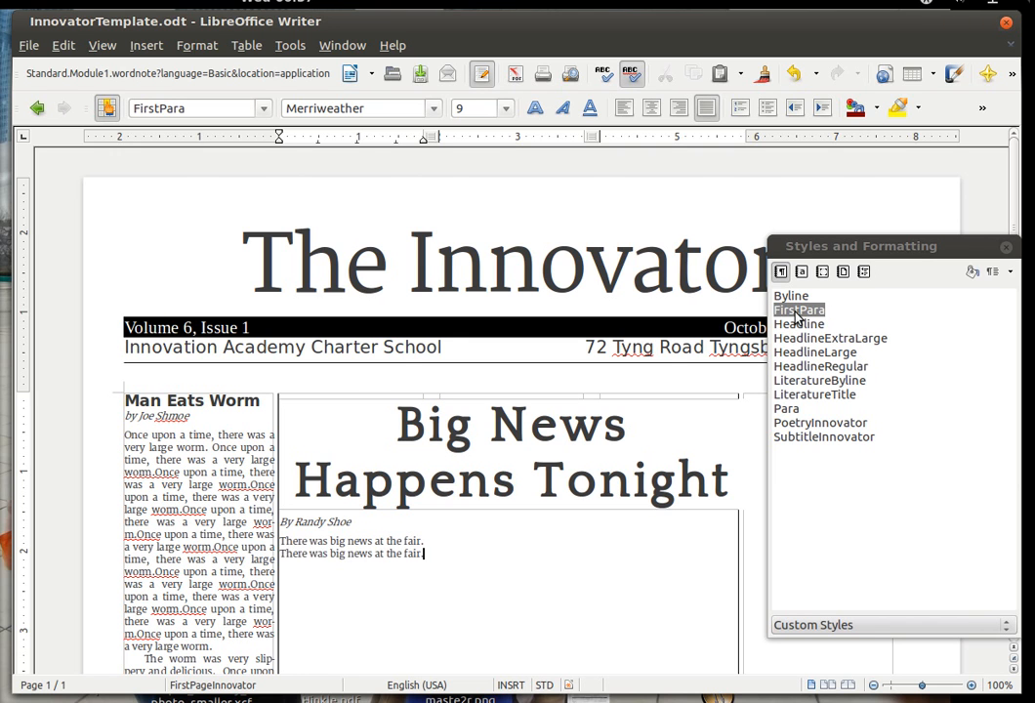
pyautogui.hotkey('ctrl', 'v')
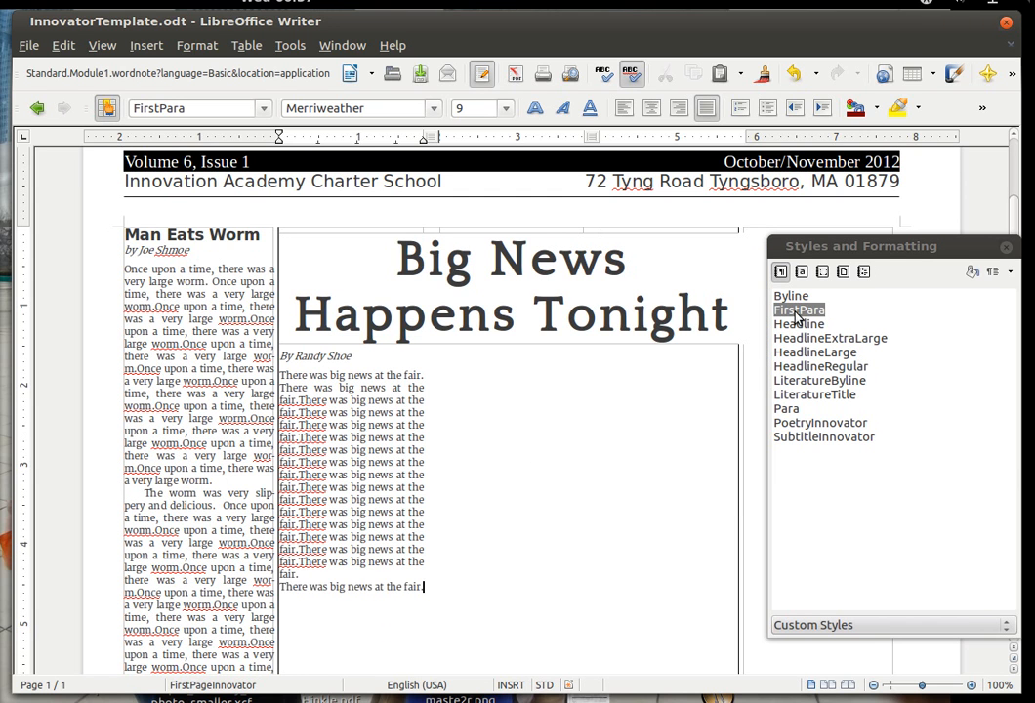
# Step: Set the article's second paragraph, starting with "There was big news at the fair.", to the Para style
pyautogui.hotkey('ctrl', 'z')
pyautogui.hotkey('ctrl', 'shift', 'v')
pyautogui.press('Down')
pyautogui.press('Down')
pyautogui.press('Down')
pyautogui.press('Return')
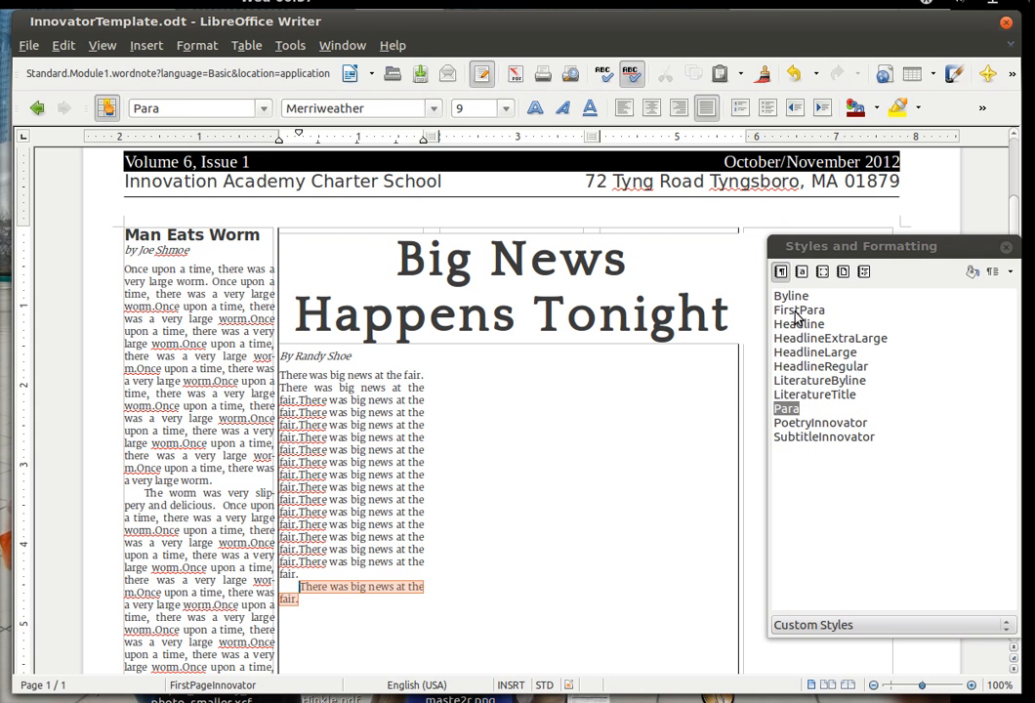
# Step: Extend the second paragraph of the fair article with repeated pastes of the copied sentence
pyautogui.press('Down')
pyautogui.hotkey('ctrl', 'v')
pyautogui.hotkey('ctrl', 'v')
pyautogui.hotkey('ctrl', 'v')
pyautogui.hotkey('ctrl', 'v')
pyautogui.hotkey('ctrl', 'v')
pyautogui.hotkey('ctrl', 'v')
pyautogui.hotkey('ctrl', 'v')
pyautogui.hotkey('ctrl', 'v')
pyautogui.hotkey('ctrl', 'v')
pyautogui.hotkey('ctrl', 'v')
pyautogui.hotkey('ctrl', 'v')
pyautogui.hotkey('ctrl', 'v')
pyautogui.hotkey('ctrl', 'v')
pyautogui.hotkey('ctrl', 'v')
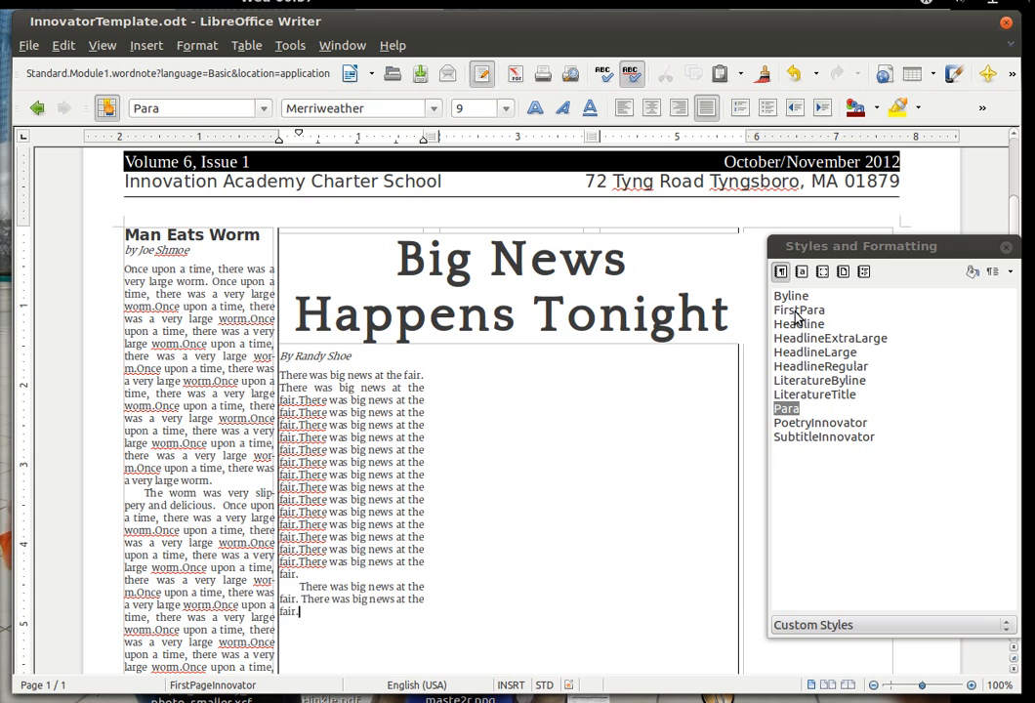
# Step: Add further Para paragraphs of the repeatedly pasted sentence until the article fills all three columns of the middle section
pyautogui.press('Return')
pyautogui.hotkey('ctrl', 'v')
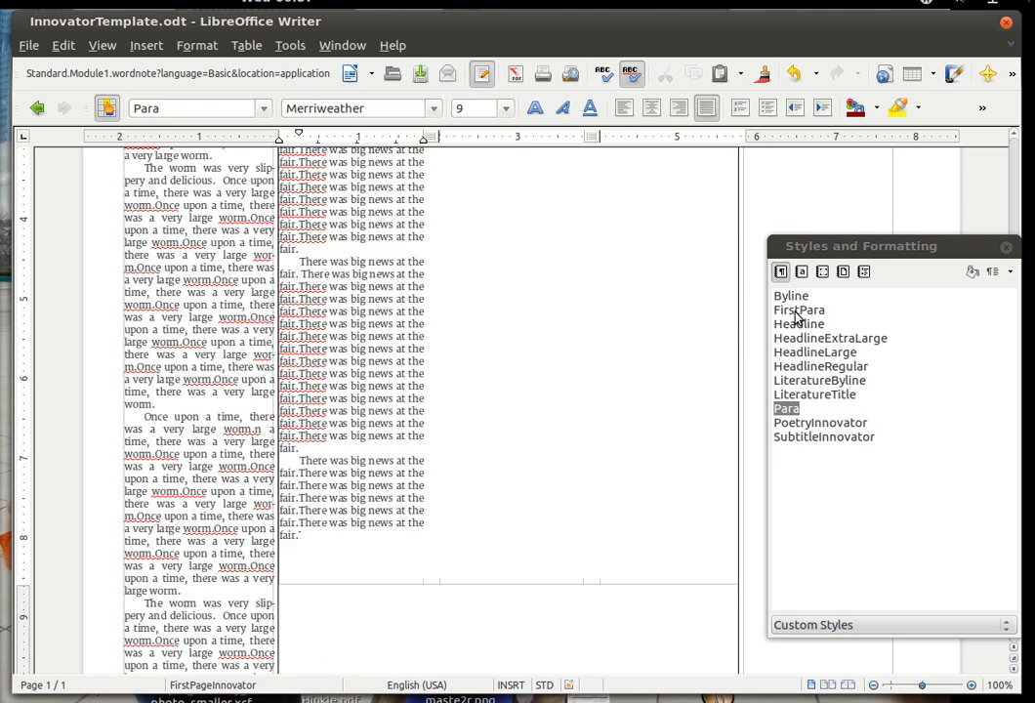
pyautogui.hotkey('ctrl', 'v')
pyautogui.hotkey('ctrl', 'v')
pyautogui.hotkey('ctrl', 'v')
pyautogui.hotkey('ctrl', 'v')
pyautogui.hotkey('ctrl', 'v')
pyautogui.hotkey('ctrl', 'v')
pyautogui.hotkey('ctrl', 'v')
pyautogui.hotkey('ctrl', 'v')
pyautogui.hotkey('ctrl', 'v')
pyautogui.hotkey('ctrl', 'v')
pyautogui.hotkey('ctrl', 'v')
pyautogui.write('vv')
pyautogui.press('Return')
pyautogui.hotkey('ctrl', 'v')
pyautogui.hotkey('ctrl', 'v')
pyautogui.hotkey('ctrl', 'v')
pyautogui.hotkey('ctrl', 'v')
pyautogui.hotkey('ctrl', 'v')
pyautogui.hotkey('ctrl', 'v')
pyautogui.hotkey('ctrl', 'v')
pyautogui.hotkey('ctrl', 'v')
pyautogui.hotkey('ctrl', 'v')
pyautogui.hotkey('ctrl', 'v')
pyautogui.hotkey('ctrl', 'v')
pyautogui.hotkey('ctrl', 'v')
pyautogui.hotkey('ctrl', 'v')
pyautogui.hotkey('ctrl', 'v')
pyautogui.hotkey('ctrl', 'v')
pyautogui.hotkey('ctrl', 'v')
pyautogui.hotkey('ctrl', 'v')
pyautogui.press('Return')
pyautogui.hotkey('ctrl', 'v')
pyautogui.hotkey('ctrl', 'v')
pyautogui.hotkey('ctrl', 'v')
pyautogui.hotkey('ctrl', 'v')
pyautogui.hotkey('ctrl', 'v')
pyautogui.hotkey('ctrl', 'v')
pyautogui.hotkey('ctrl', 'v')
pyautogui.hotkey('ctrl', 'v')
pyautogui.hotkey('ctrl', 'v')
pyautogui.hotkey('ctrl', 'v')
pyautogui.hotkey('ctrl', 'v')
pyautogui.hotkey('ctrl', 'v')
pyautogui.hotkey('ctrl', 'v')
pyautogui.hotkey('ctrl', 'v')
pyautogui.hotkey('ctrl', 'v')
pyautogui.hotkey('ctrl', 'v')
pyautogui.hotkey('ctrl', 'v')
pyautogui.hotkey('ctrl', 'v')
pyautogui.hotkey('ctrl', 'v')
pyautogui.hotkey('ctrl', 'v')
pyautogui.hotkey('ctrl', 'v')
pyautogui.hotkey('ctrl', 'v')
pyautogui.hotkey('ctrl', 'v')
pyautogui.hotkey('ctrl', 'v')
pyautogui.hotkey('ctrl', 'v')
pyautogui.hotkey('ctrl', 'v')
pyautogui.hotkey('ctrl', 'v')
pyautogui.hotkey('ctrl', 'v')
pyautogui.hotkey('ctrl', 'v')
pyautogui.hotkey('ctrl', 'v')
pyautogui.hotkey('ctrl', 'v')
pyautogui.hotkey('ctrl', 'v')
pyautogui.hotkey('ctrl', 'v')
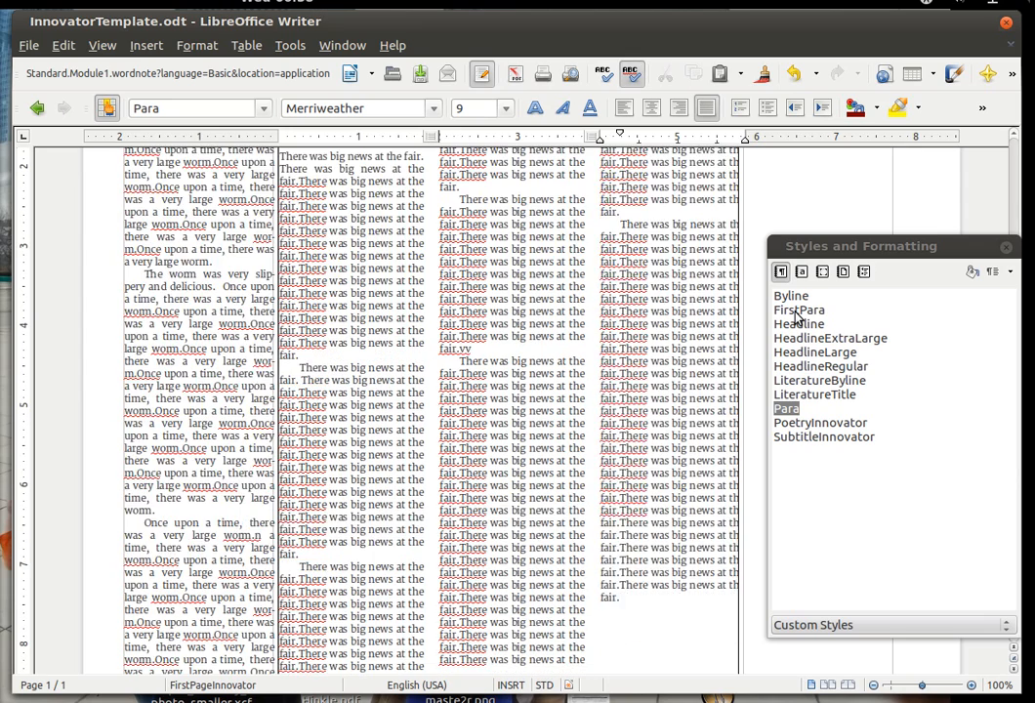
pyautogui.hotkey('ctrl', 'z')
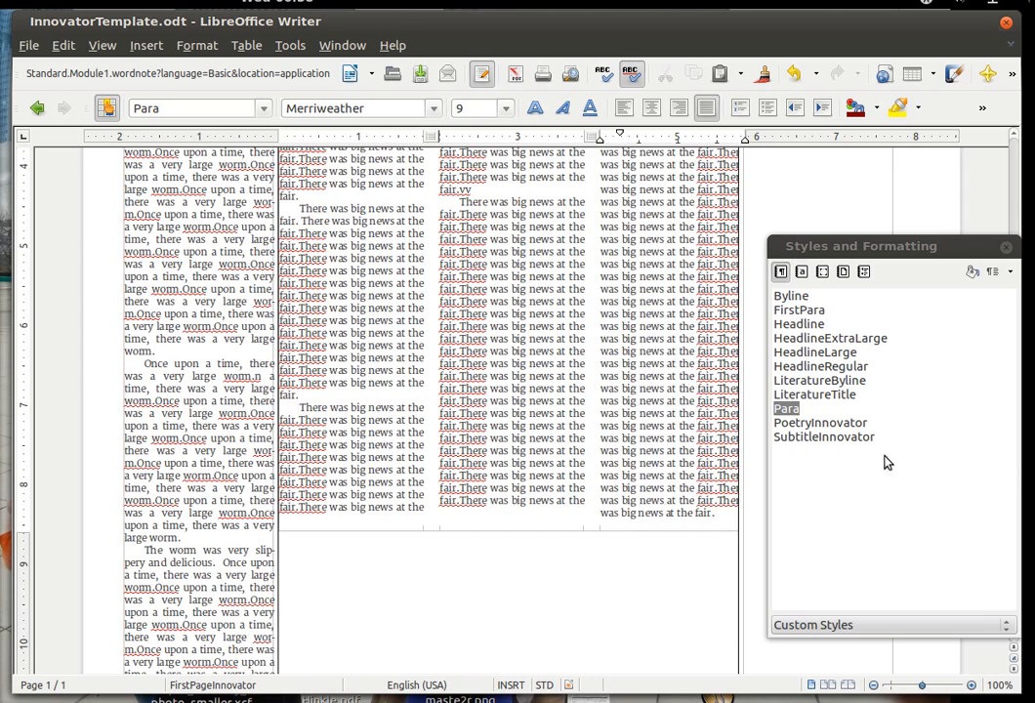
# Step: Review the front page layout, from the masthead and wide headline down through the filled middle columns
pyautogui.hotkey('ctrl', 'Home')
pyautogui.scroll(-10, 653, 614)
pyautogui.scroll(10, 367, 506)
pyautogui.click(165, 407)
pyautogui.click(101, 321)
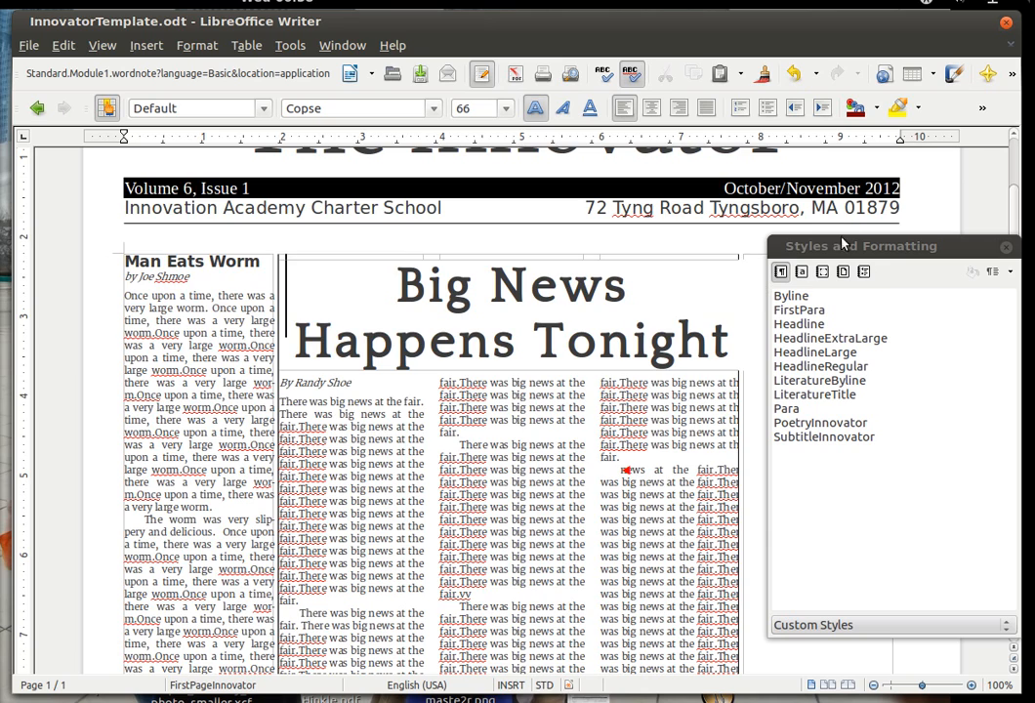
pyautogui.scroll(3, 347, 381)
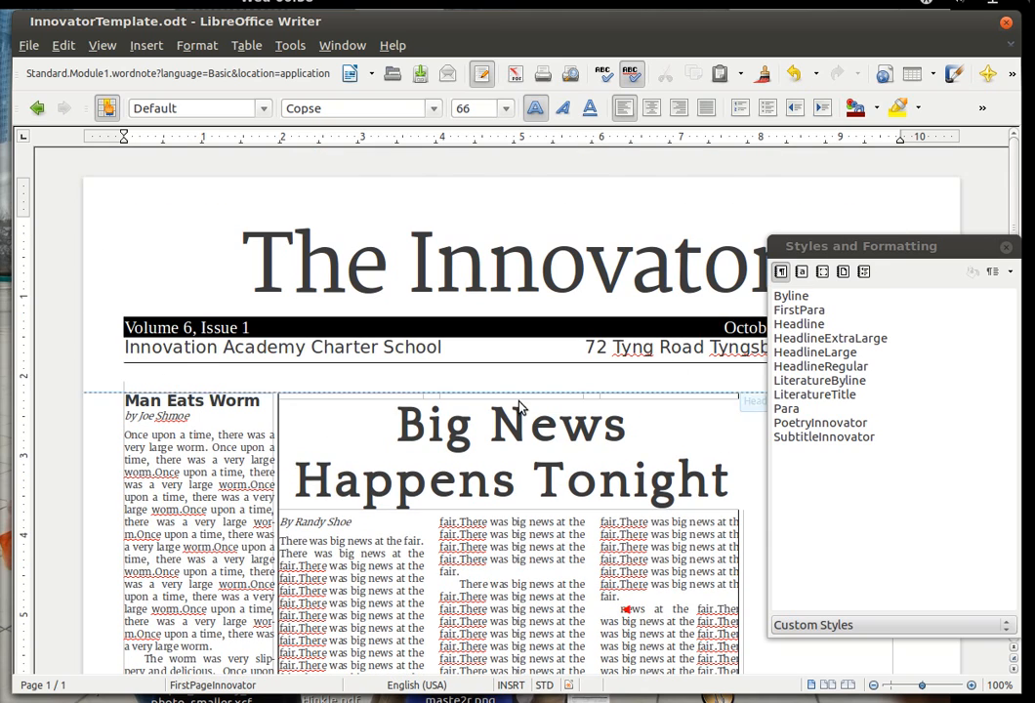
pyautogui.scroll(-15, 522, 403)
pyautogui.scroll(13, 523, 402)
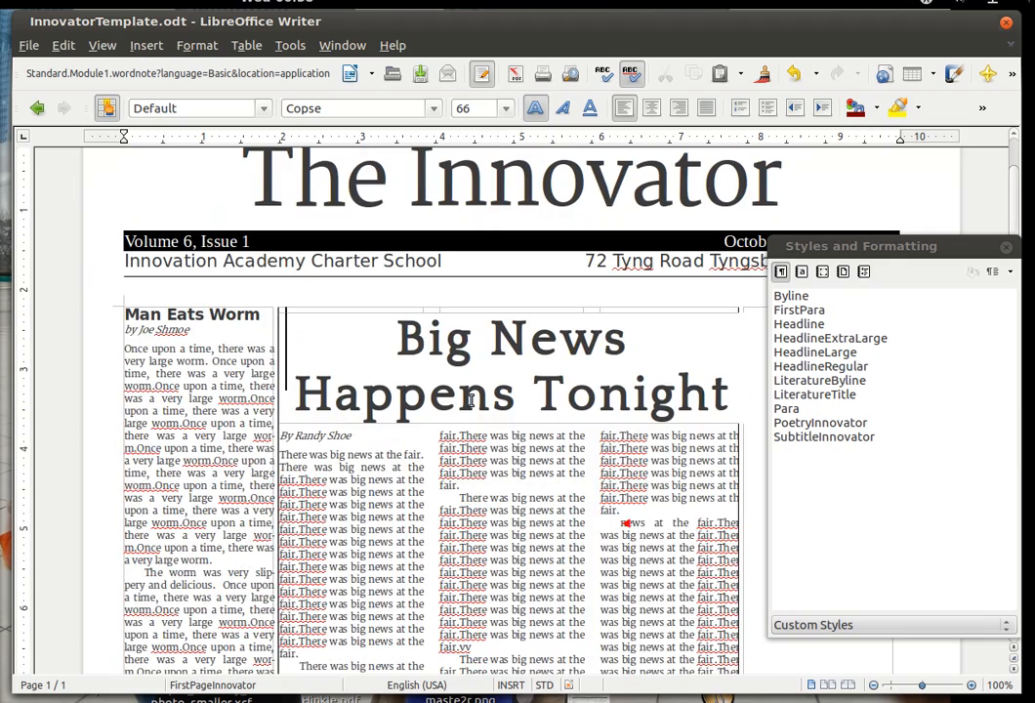
# Step: Bring up the desktop overview of open windows and workspaces
pyautogui.press('super')
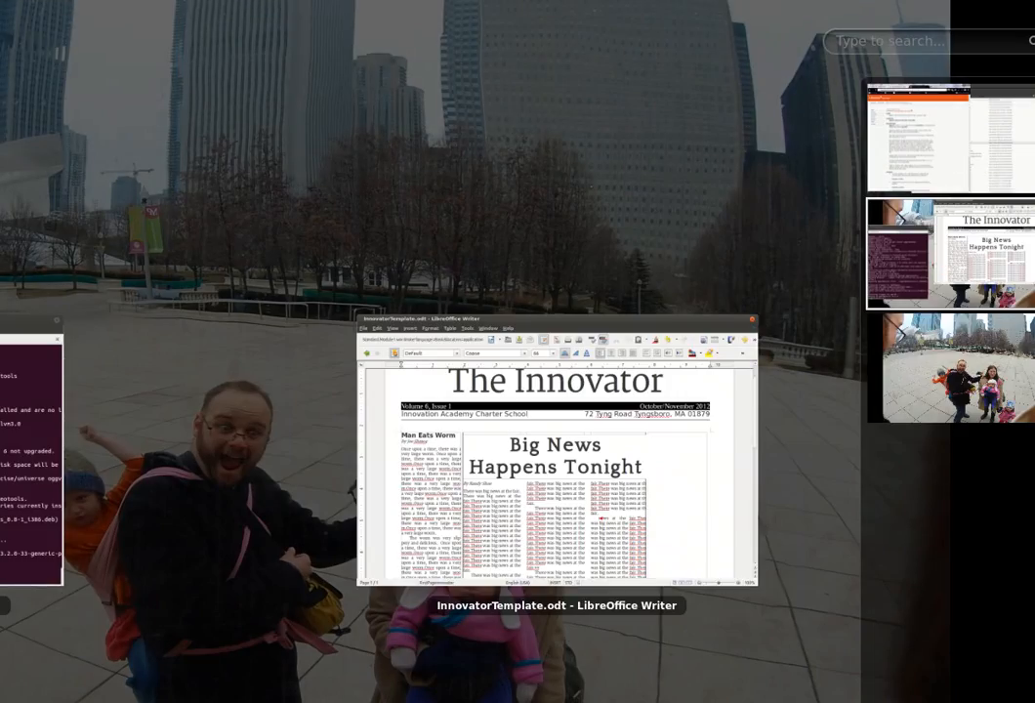